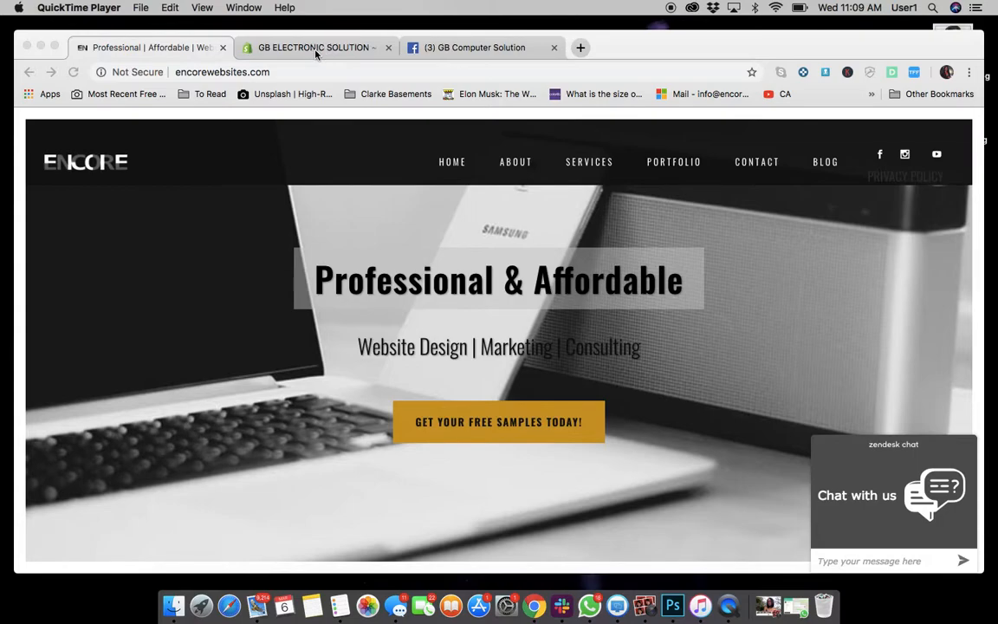
Open the store admin's product list and browse the existing products.
click(317, 50)
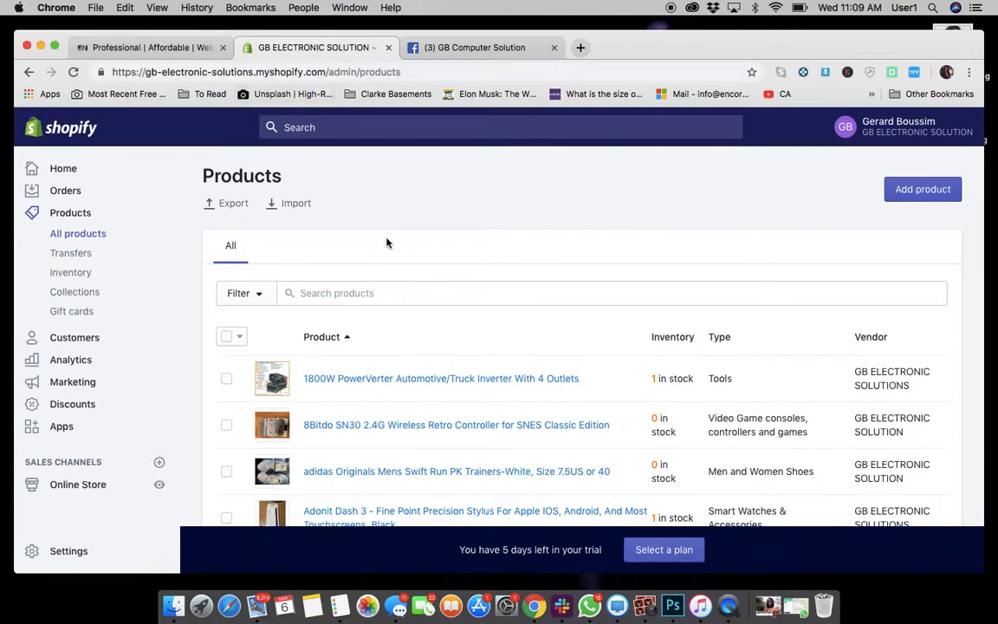
scroll(426, 332, down, 1)
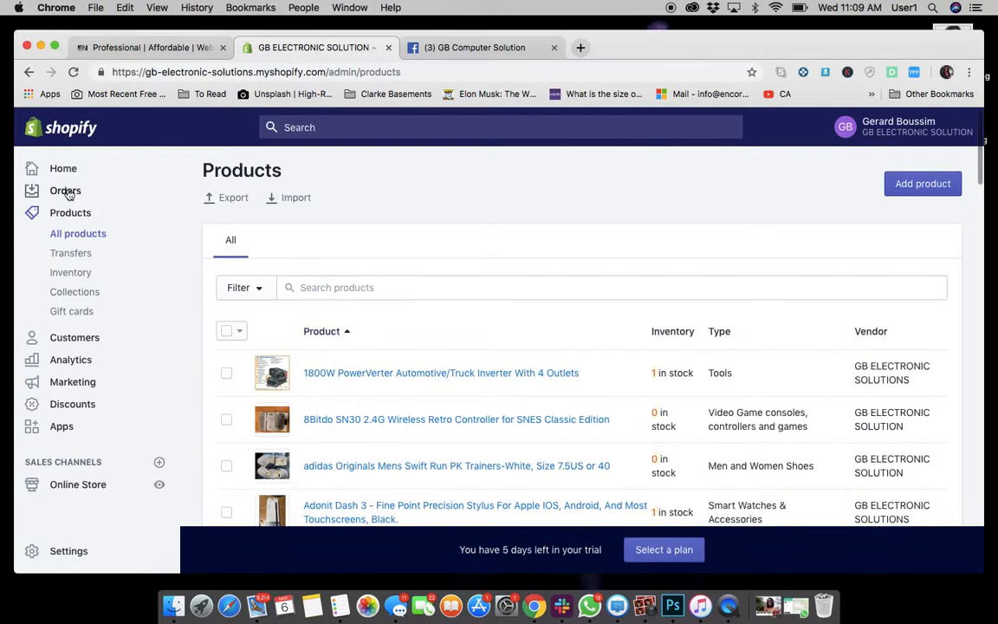
click(61, 137)
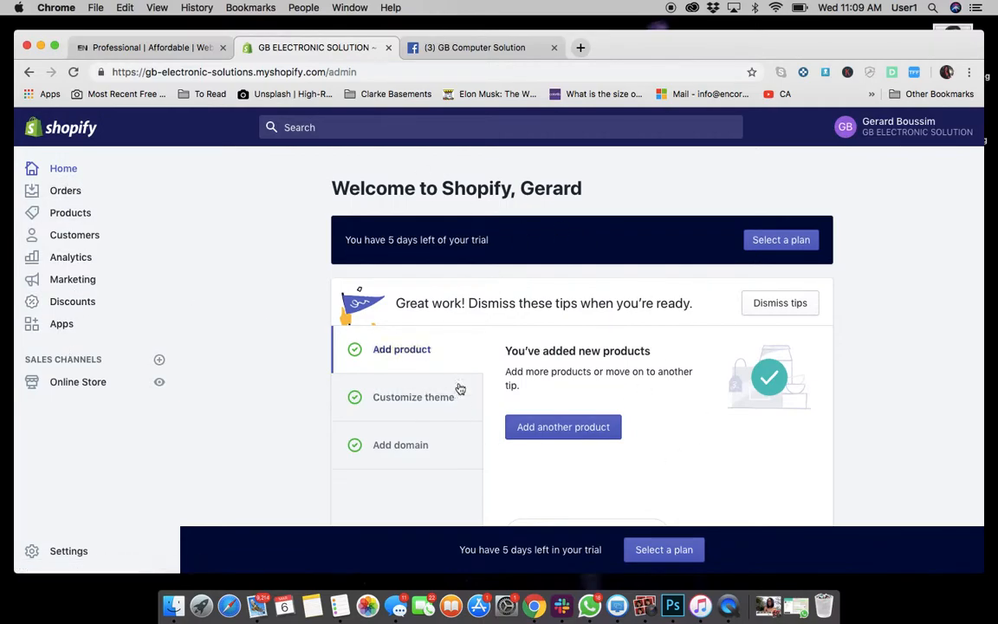
click(71, 217)
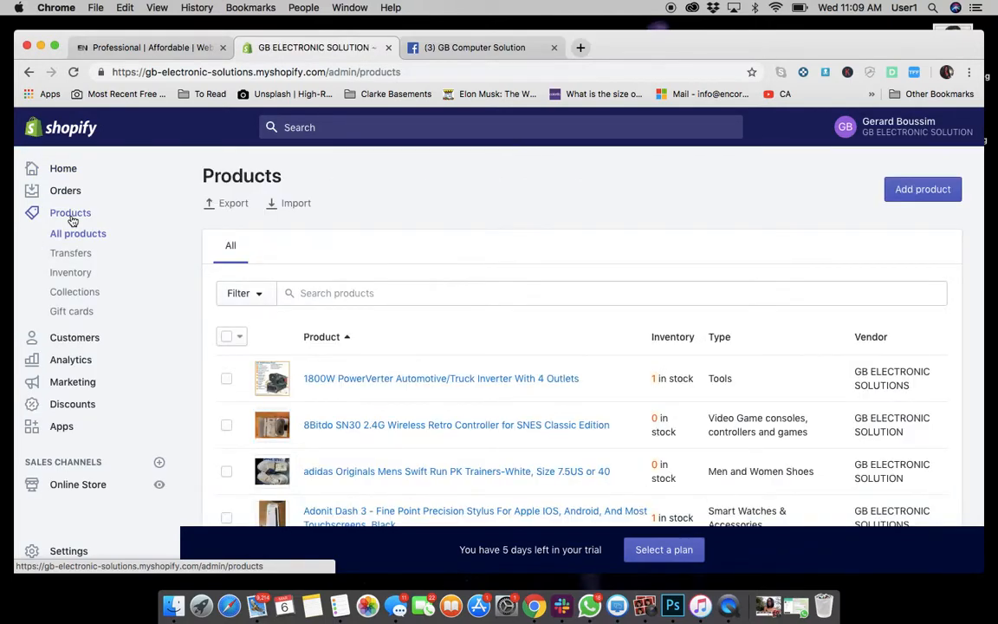
scroll(557, 331, down, 20)
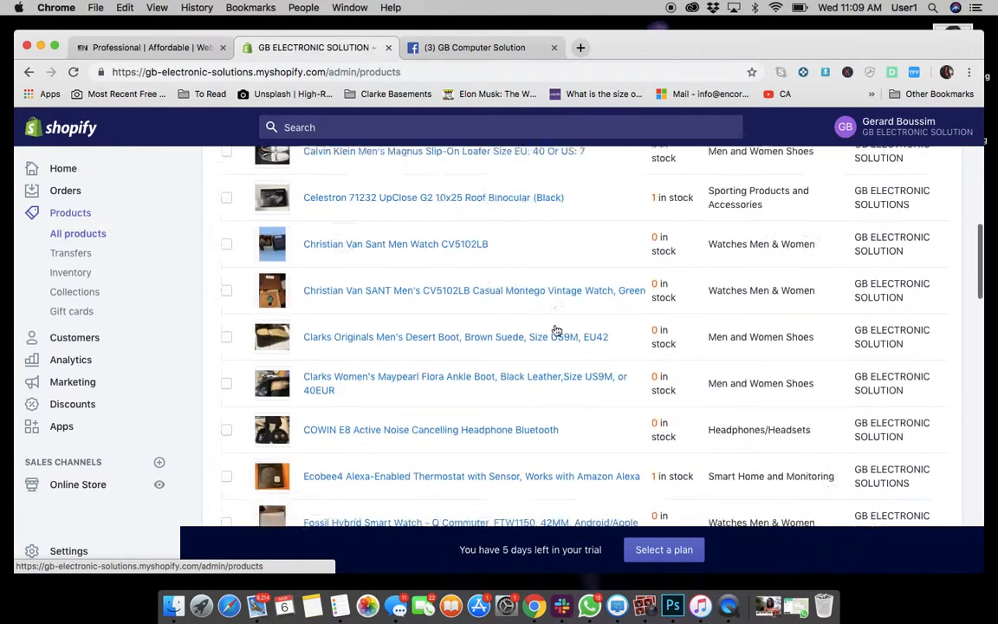
scroll(557, 331, up, 20)
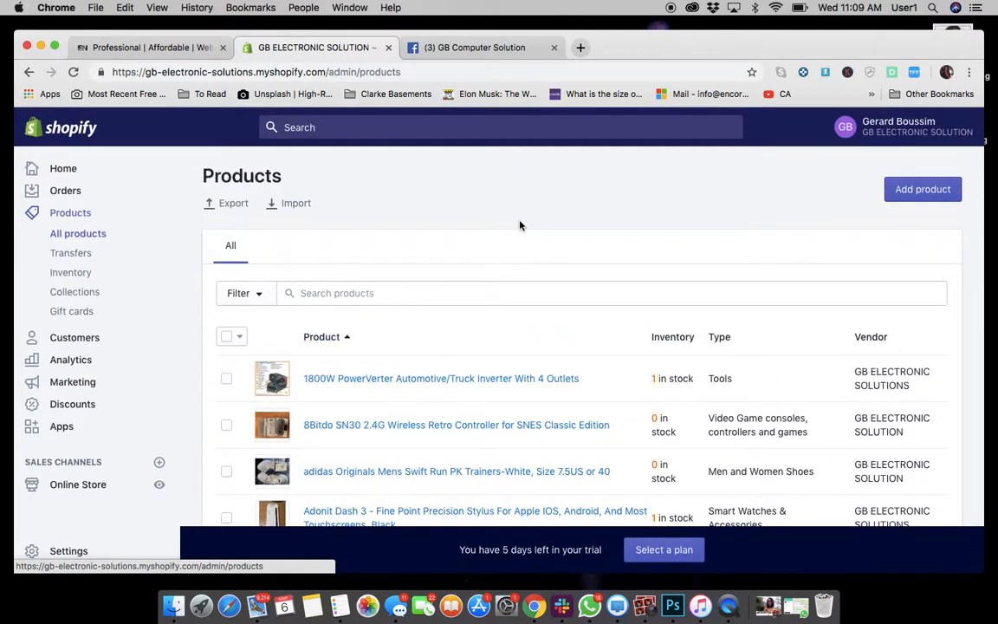
Start adding a new product.
click(921, 195)
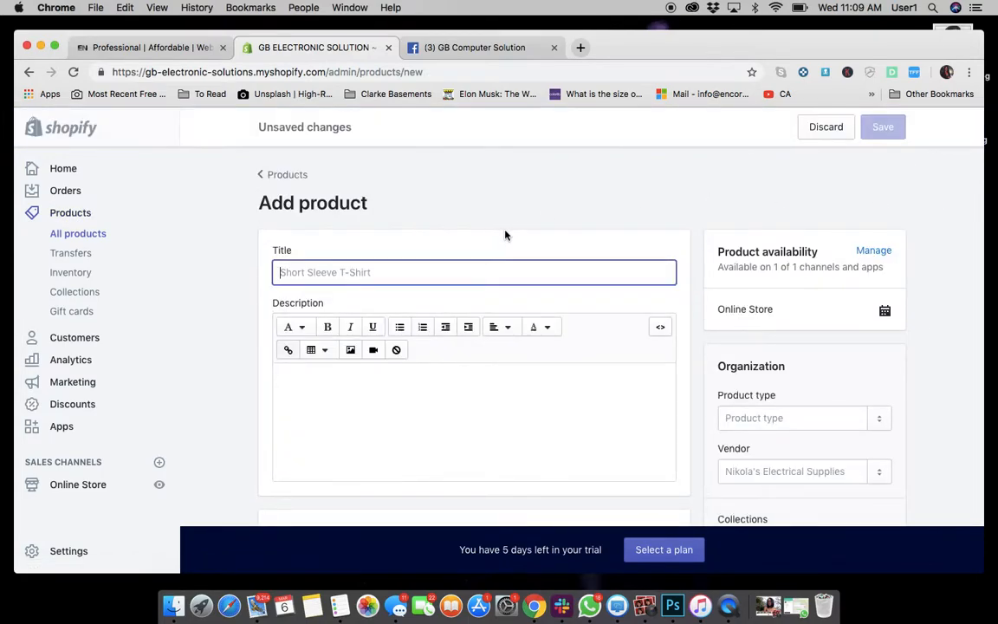
scroll(582, 295, down, 15)
scroll(583, 295, up, 3)
scroll(582, 296, up, 12)
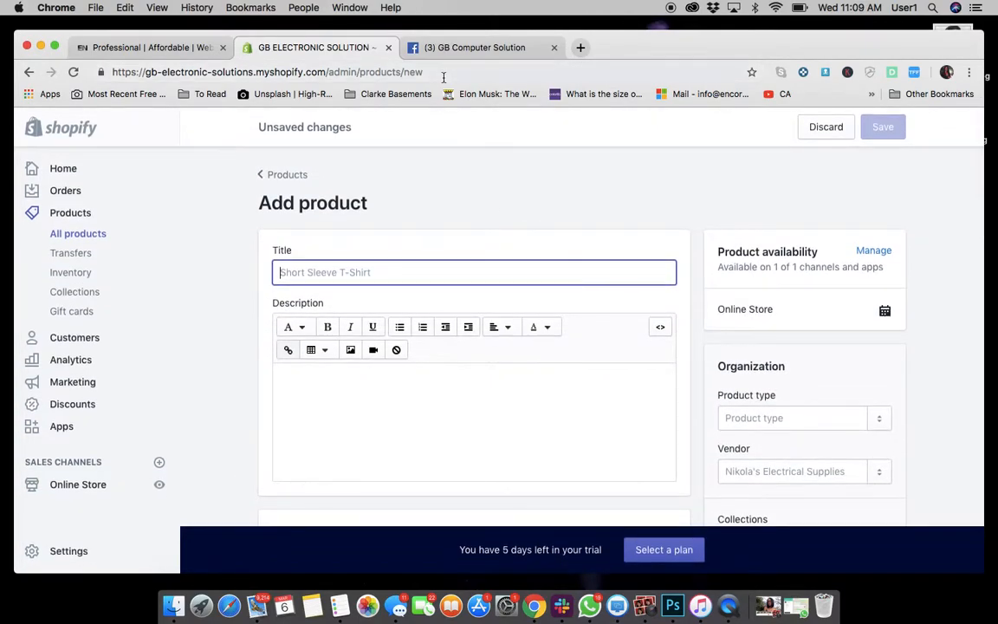
Open the Dell Latitude 10 listing in the Facebook store and select its product title.
click(474, 49)
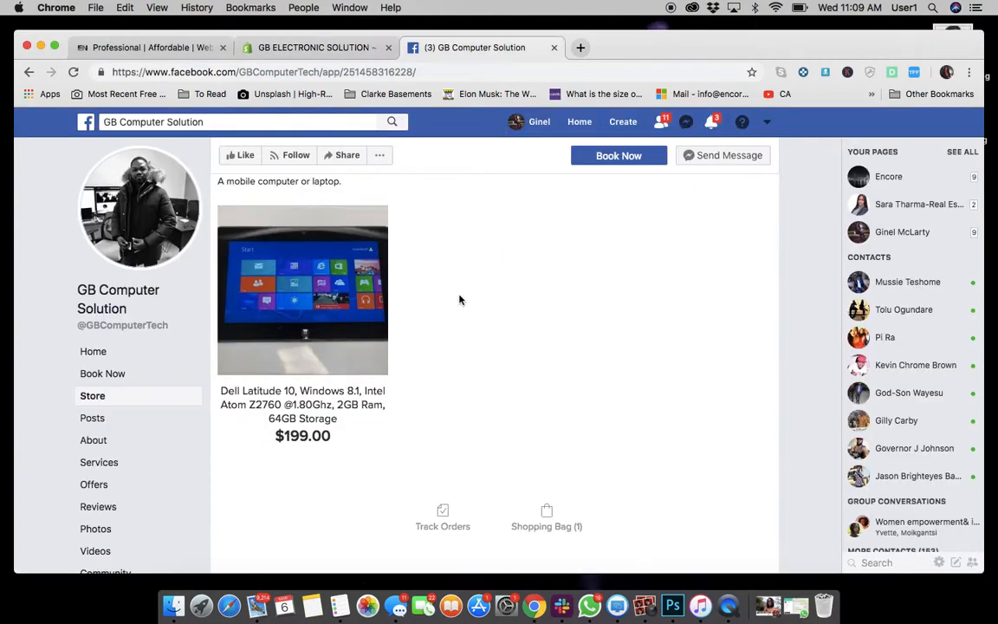
click(338, 416)
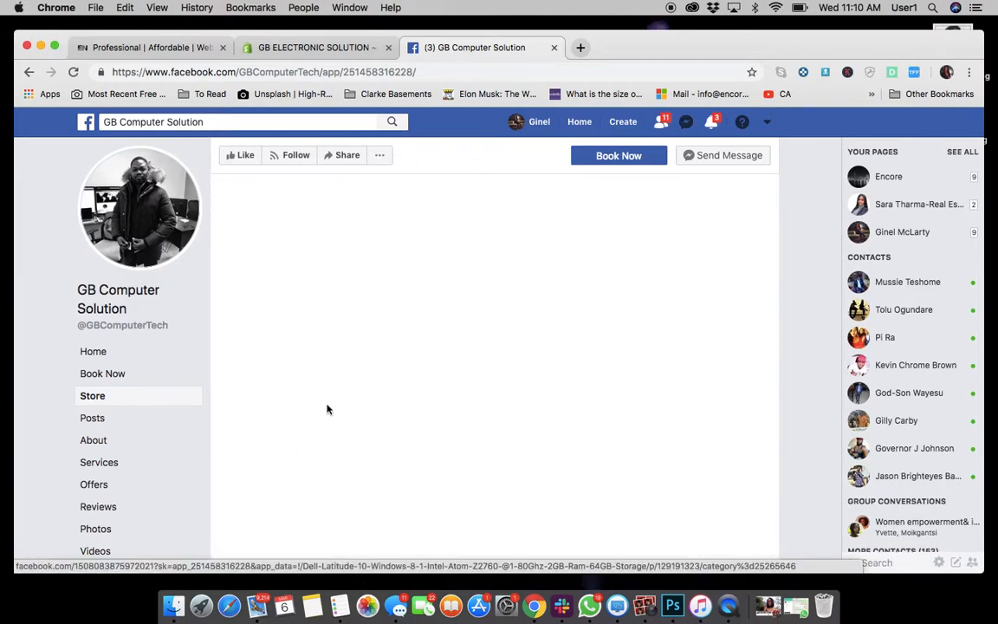
scroll(328, 408, up, 5)
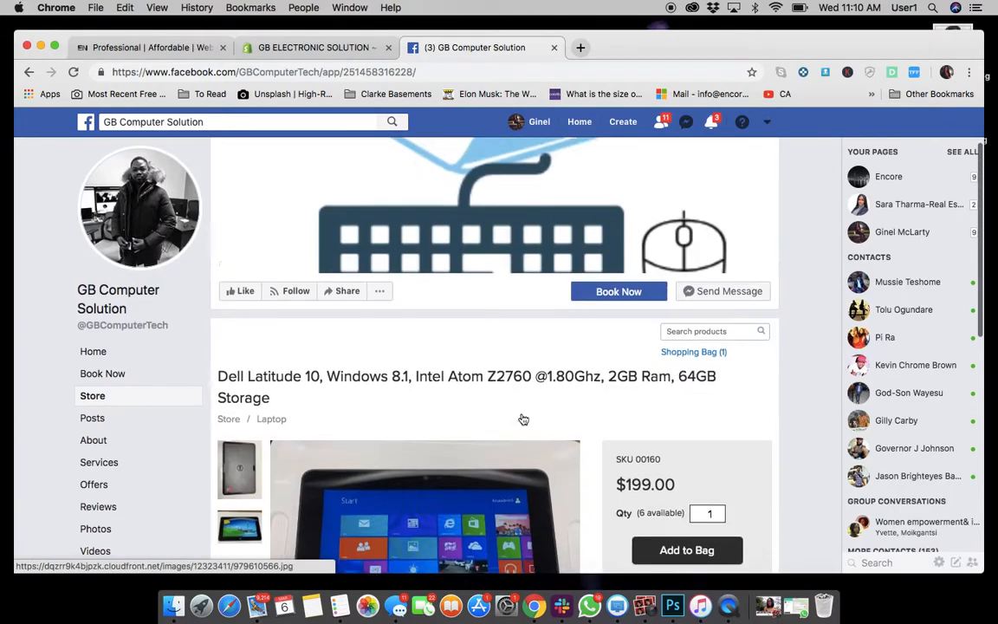
drag(277, 416, 221, 394)
key(super+c)
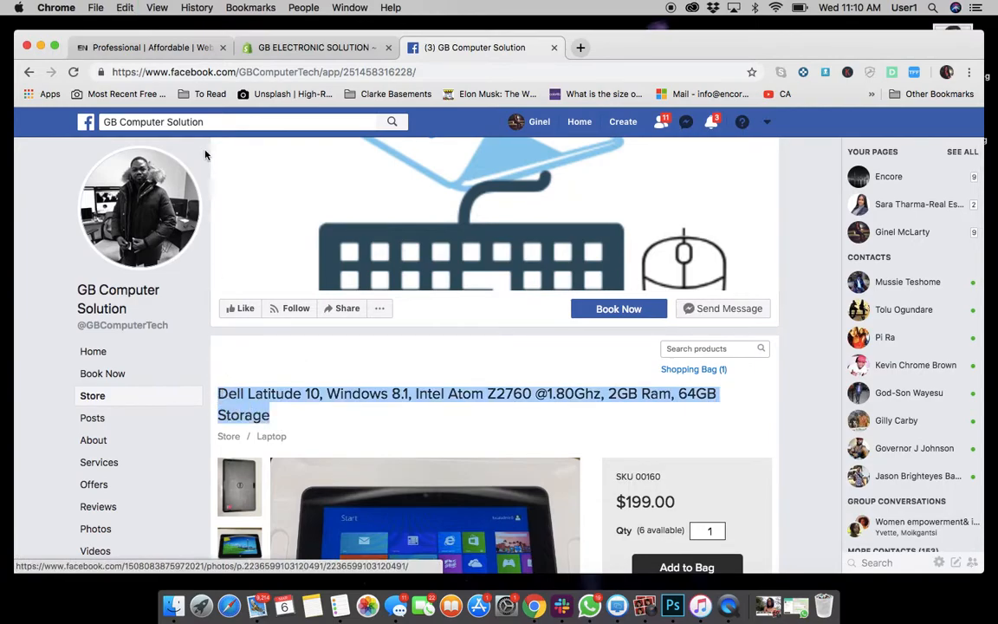
Paste the copied title "Dell Latitude 10, Windows 8.1, Intel Atom Z2760 @1.80Ghz, 2GB Ram, 64GB Storage" into the new product's title.
click(270, 47)
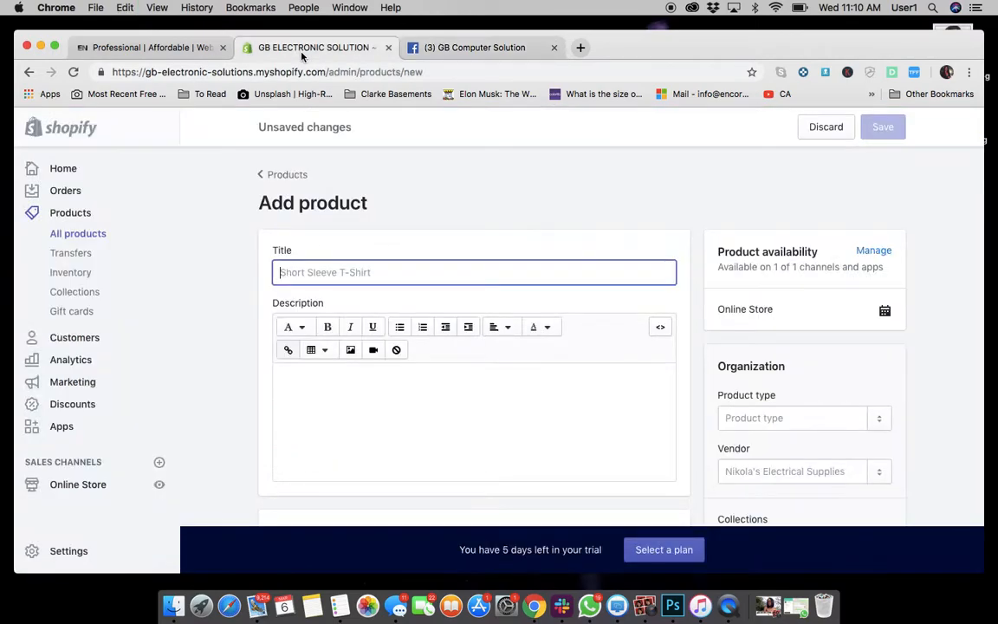
right_click(332, 274)
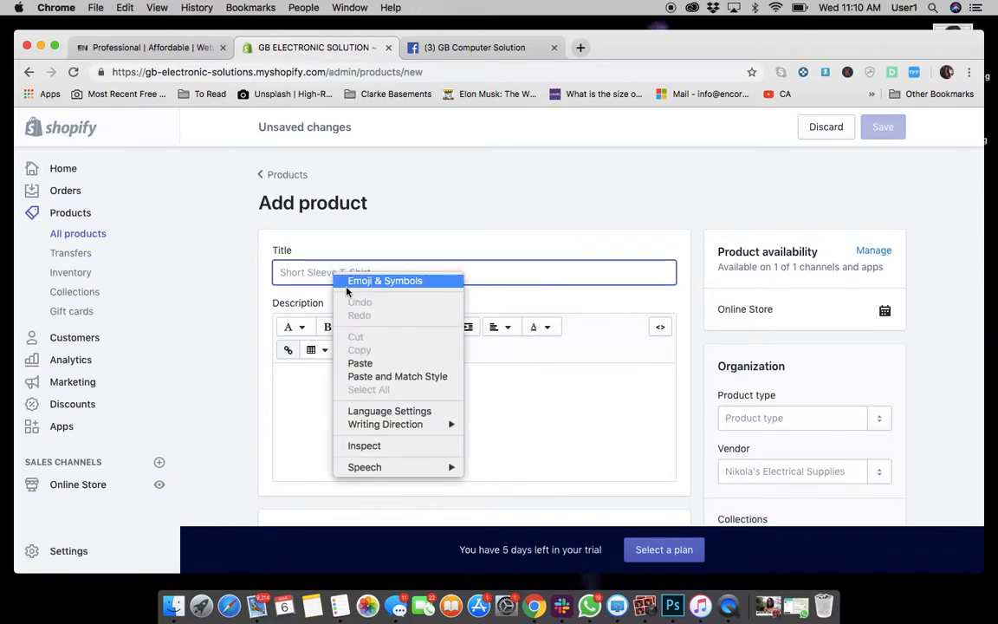
click(360, 363)
click(336, 383)
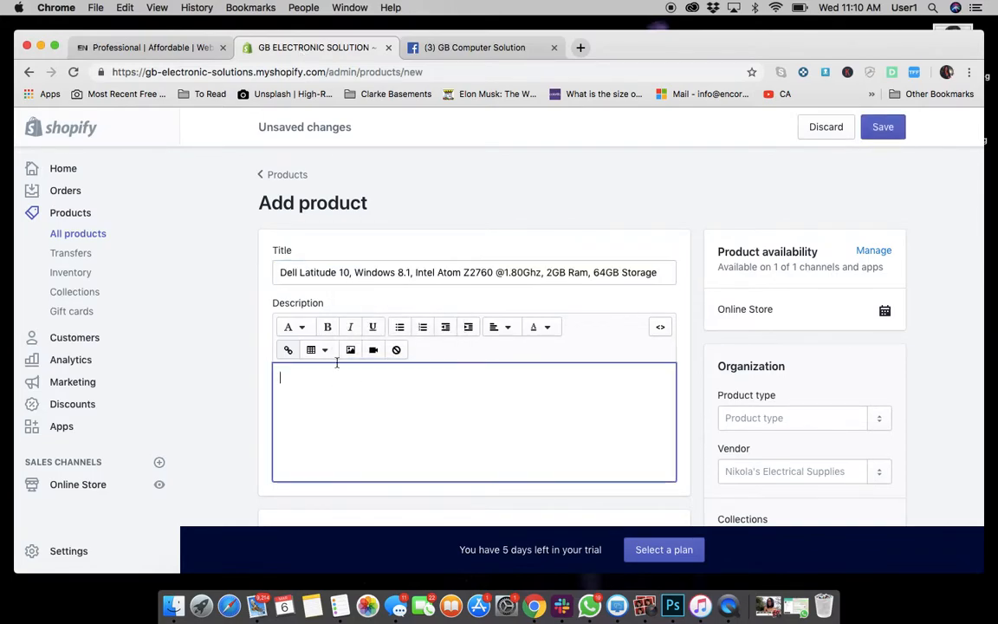
Select and copy the full description text of the Facebook listing.
click(450, 50)
scroll(434, 318, down, 10)
drag(314, 469, 222, 224)
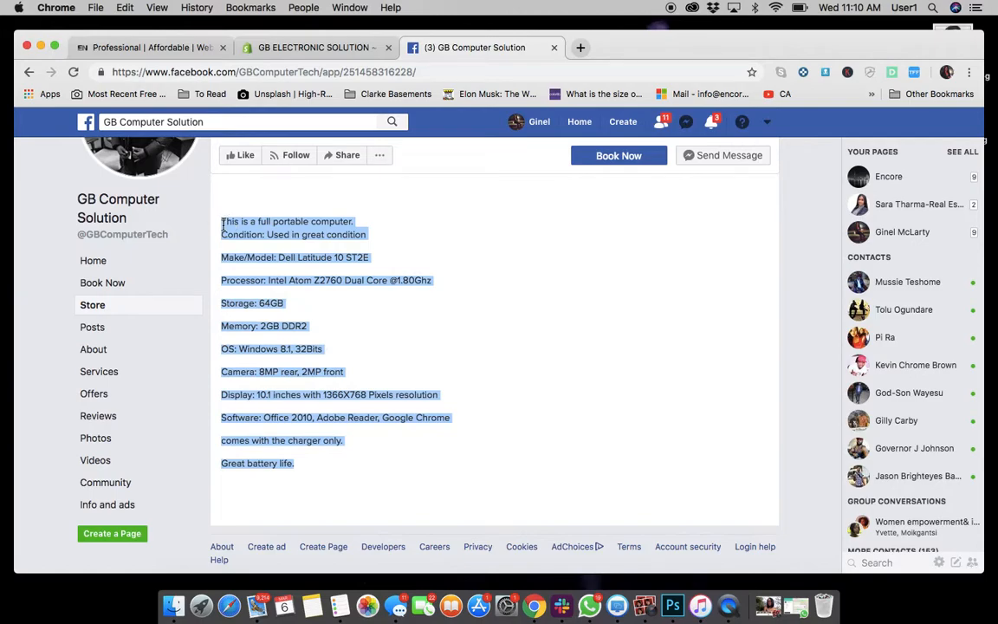
right_click(243, 230)
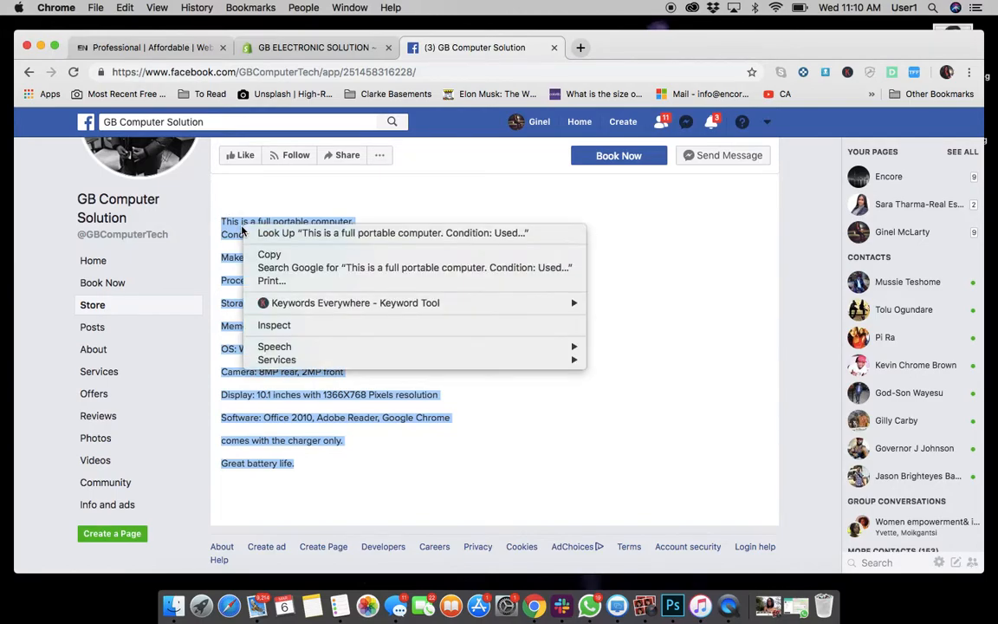
click(260, 252)
Paste the copied description into the new product's description field.
click(297, 49)
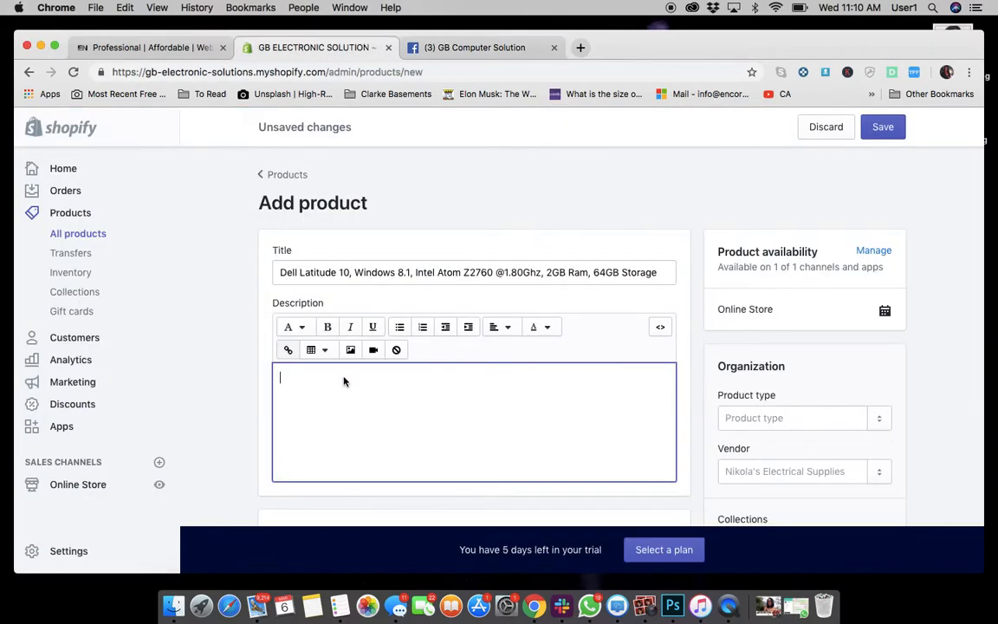
right_click(337, 416)
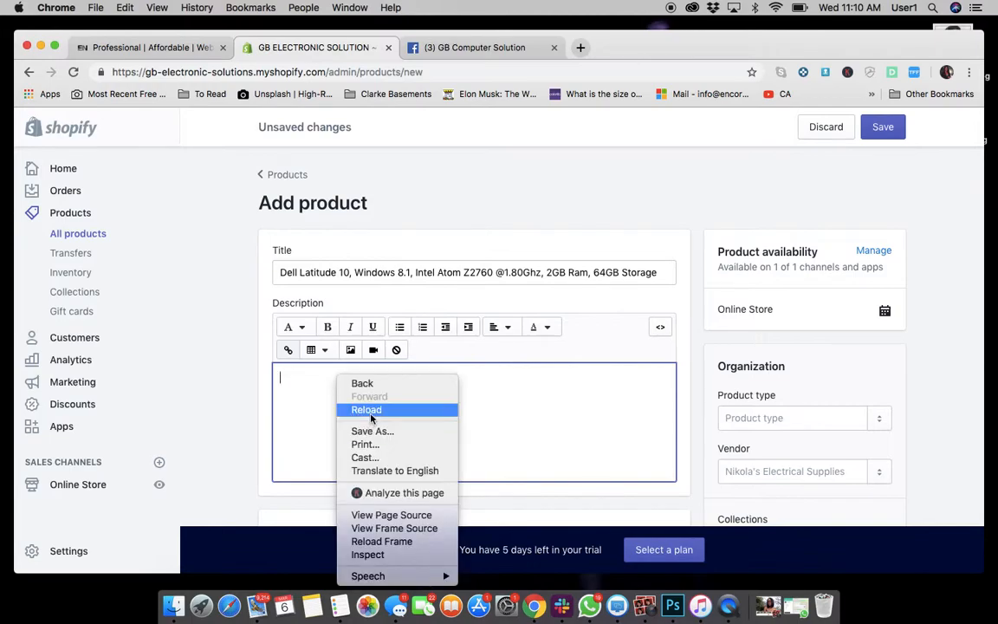
click(300, 441)
right_click(300, 440)
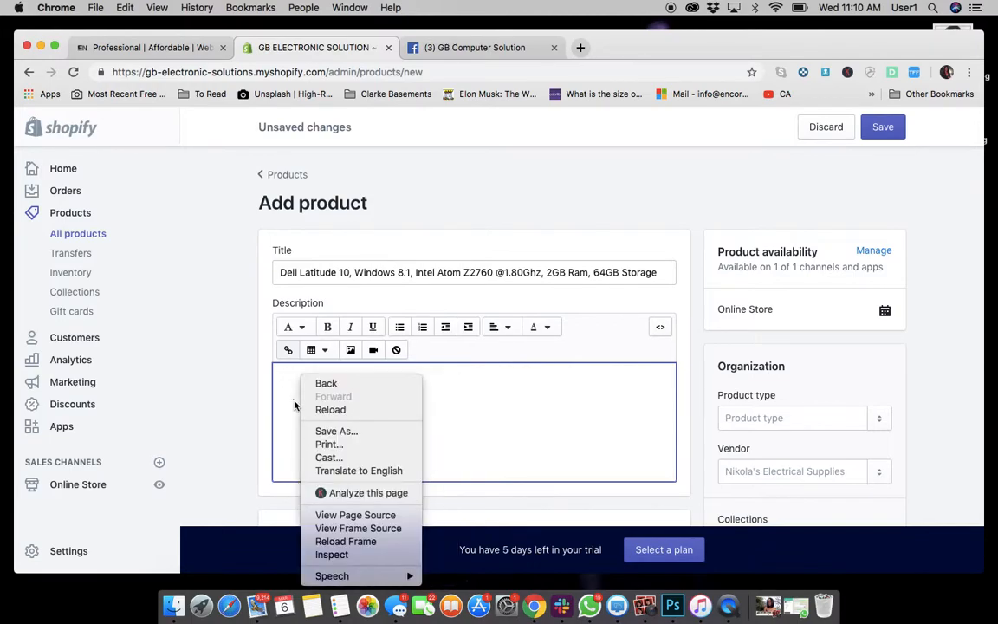
click(289, 404)
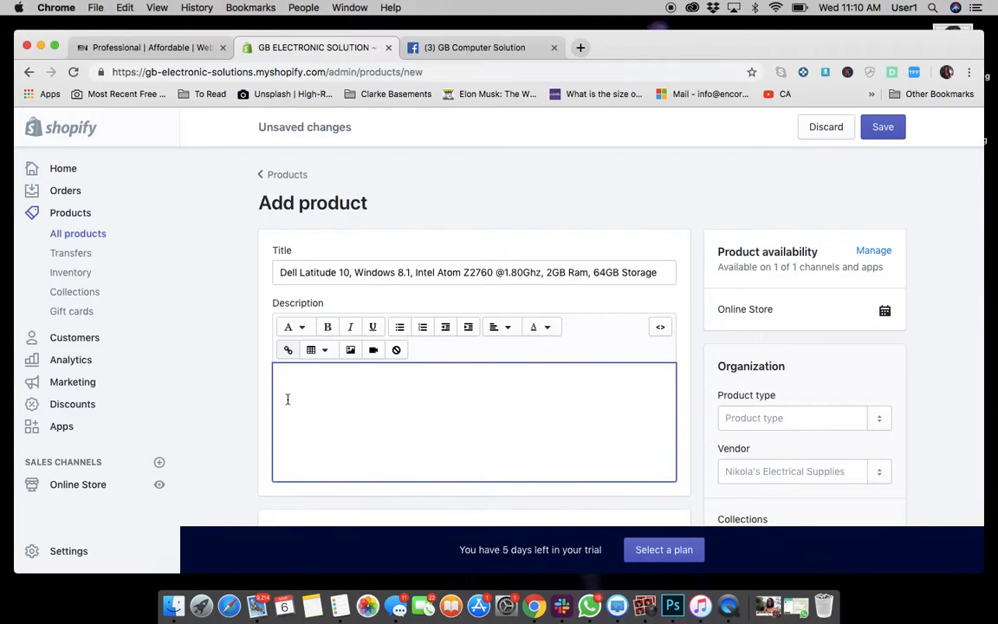
key(super+v)
scroll(471, 414, down, 5)
scroll(472, 414, up, 5)
scroll(472, 414, down, 1)
scroll(471, 414, down, 5)
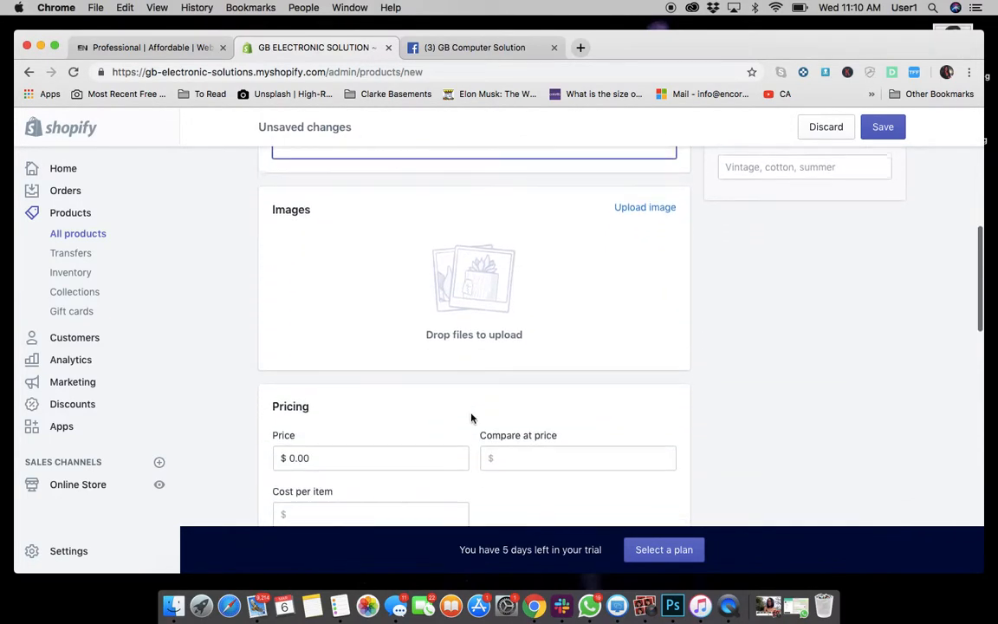
Open the listing's main photo and save it as "Dell Laptop" in the Downloads folder.
click(485, 55)
scroll(460, 291, up, 10)
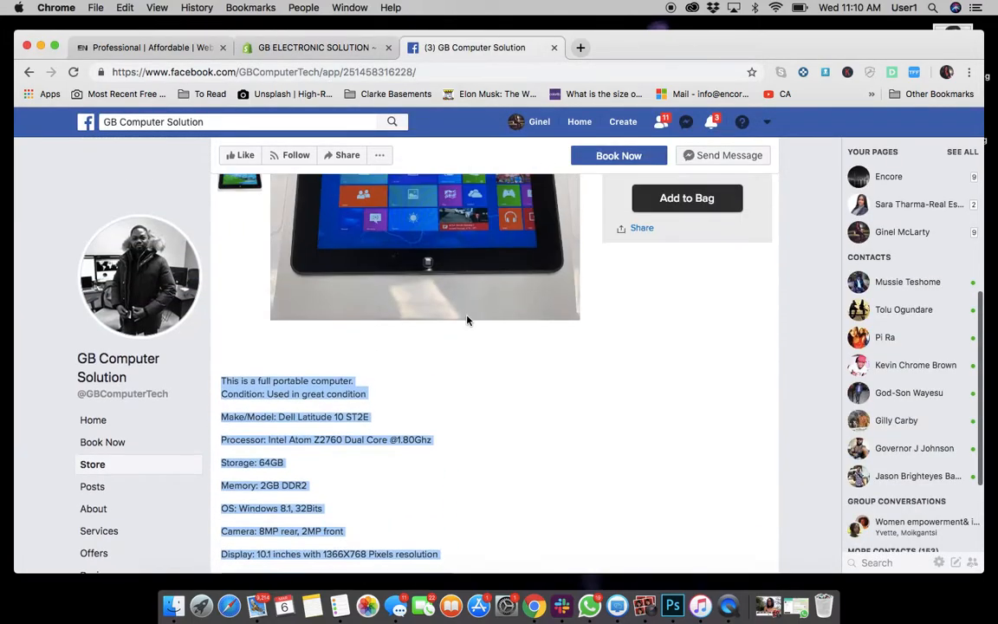
scroll(464, 307, down, 5)
scroll(445, 239, down, 2)
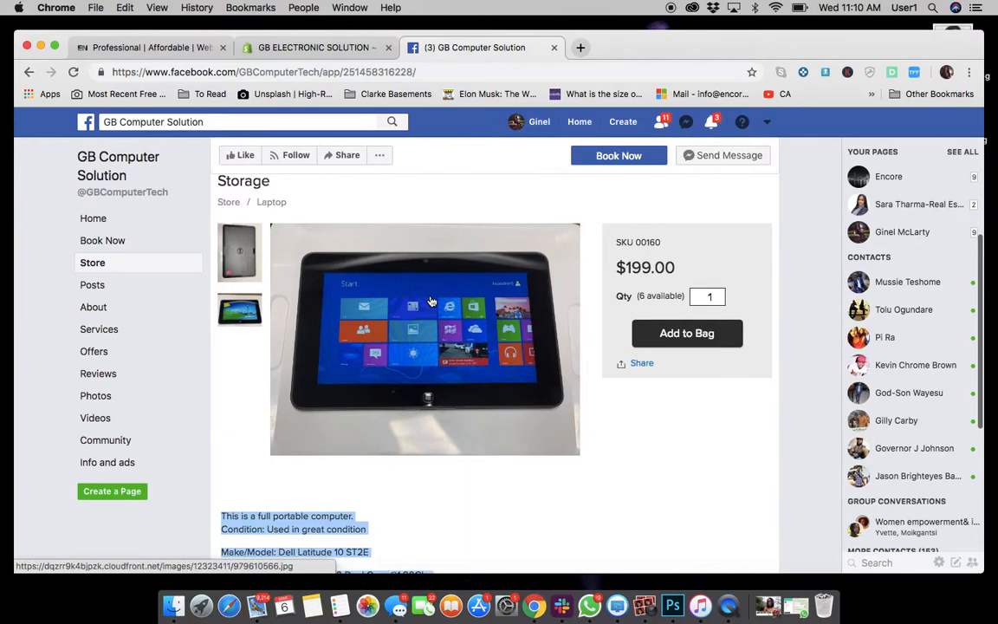
click(449, 308)
right_click(480, 324)
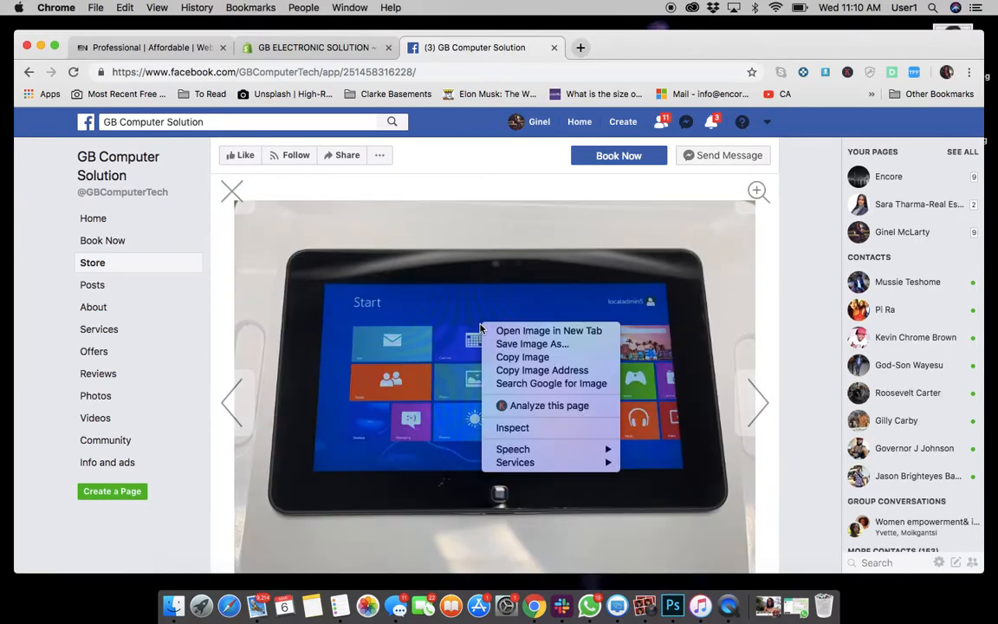
click(507, 343)
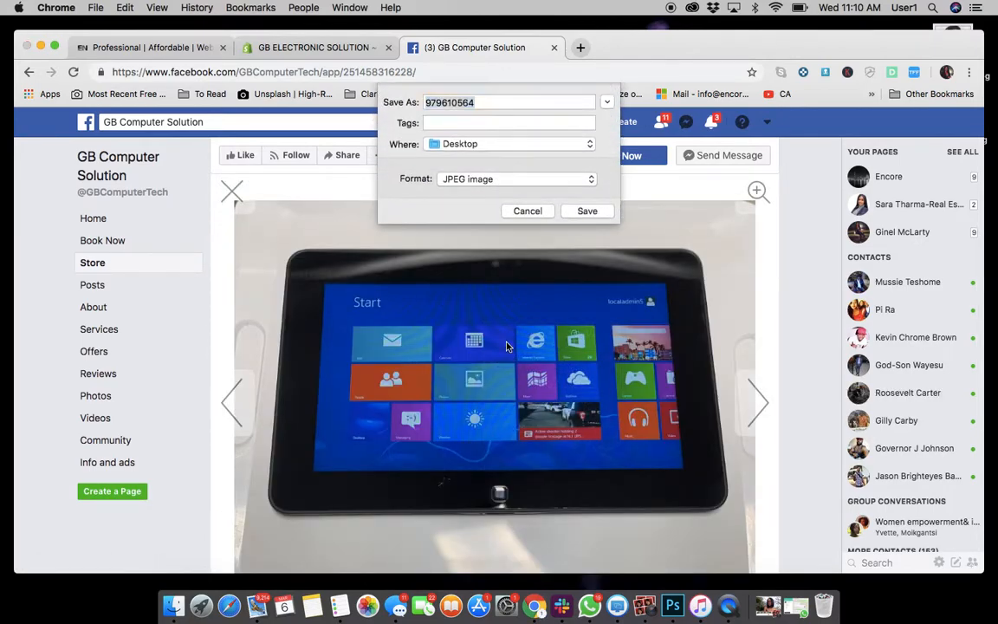
text(Dell Laptop)
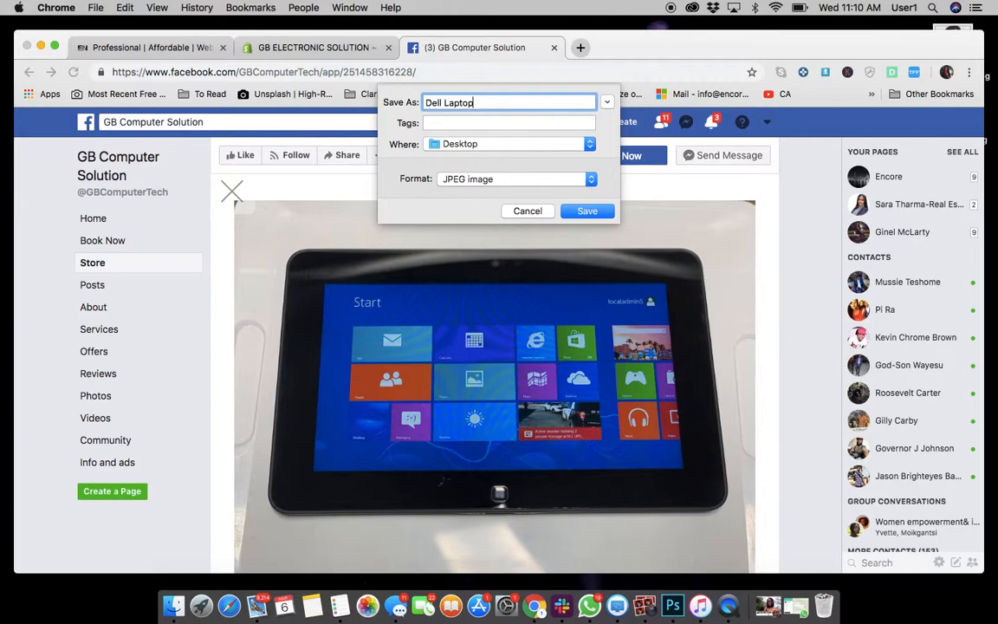
click(483, 145)
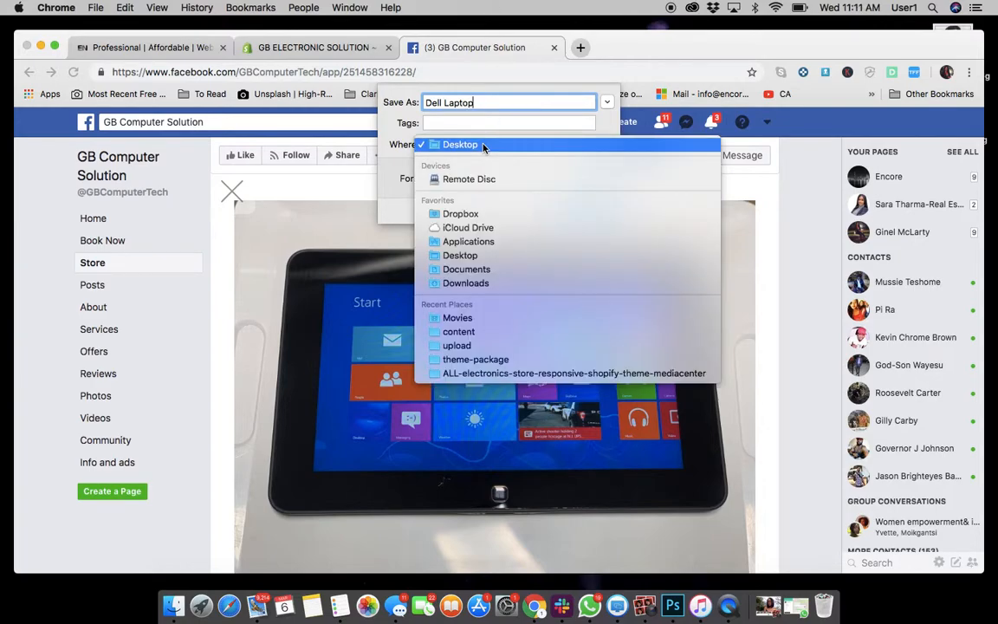
click(484, 283)
click(586, 209)
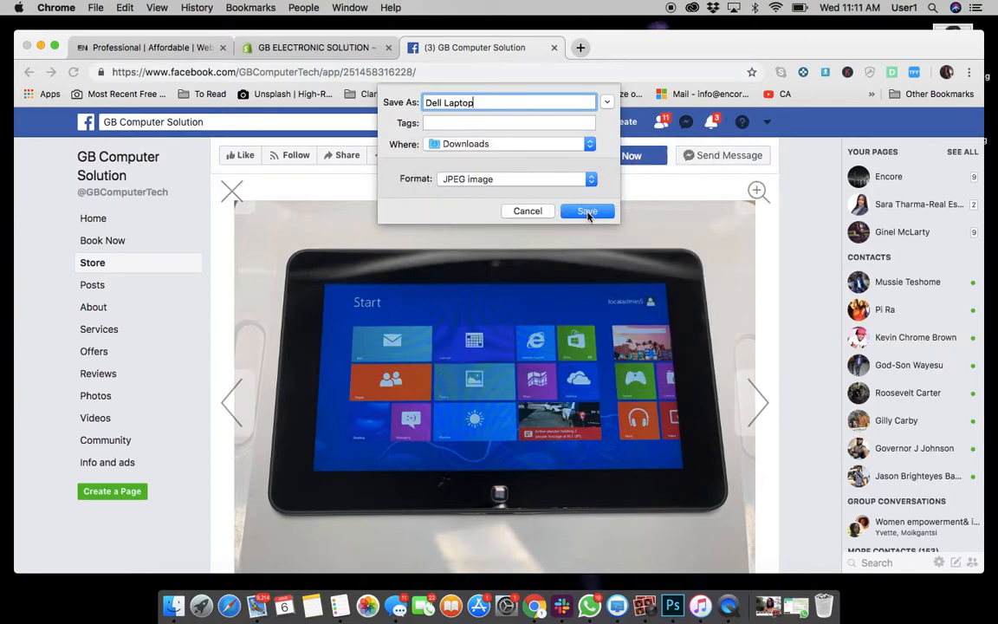
Move to the next listing photo and save it as "Dell Laptop 2" in Downloads.
click(757, 401)
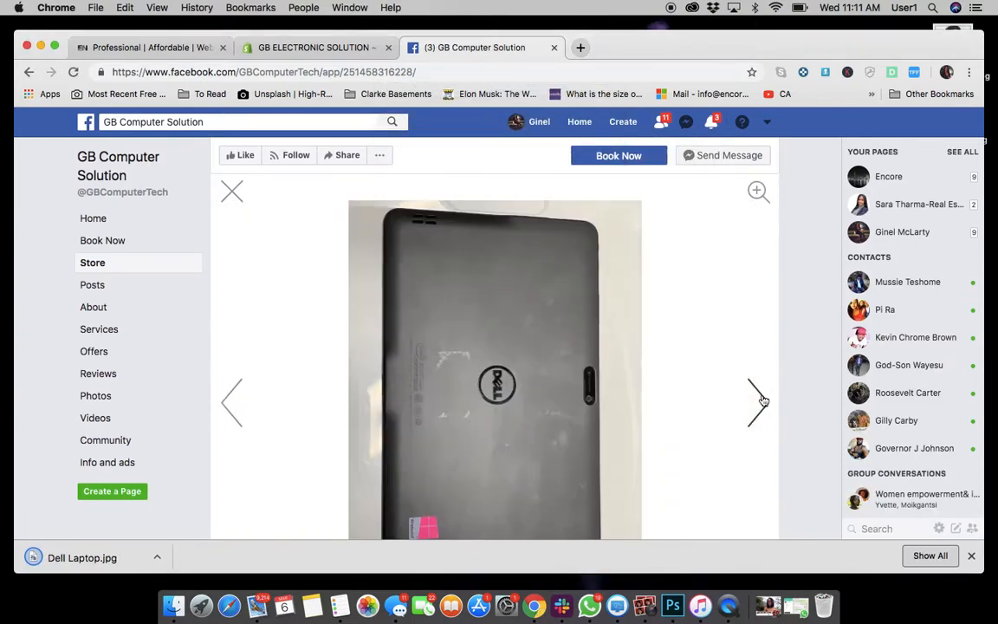
right_click(496, 386)
click(516, 406)
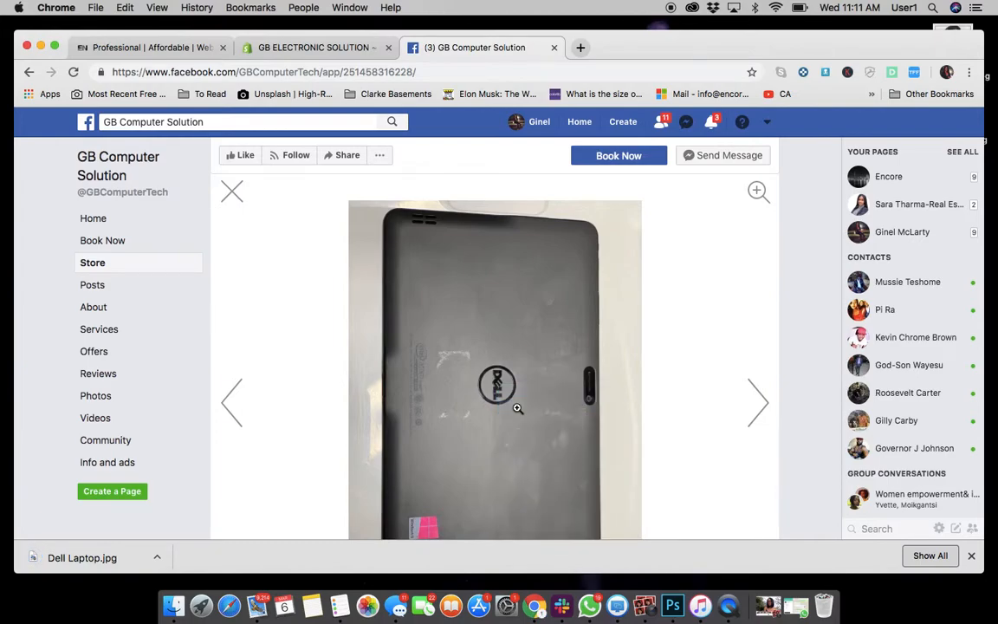
text(De)
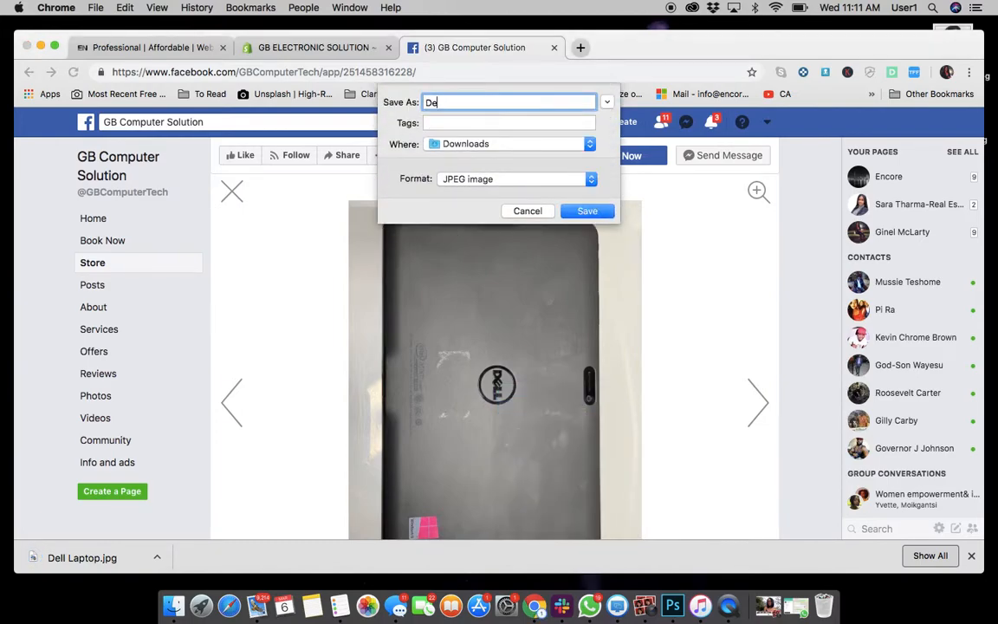
text(ll Laptop 2)
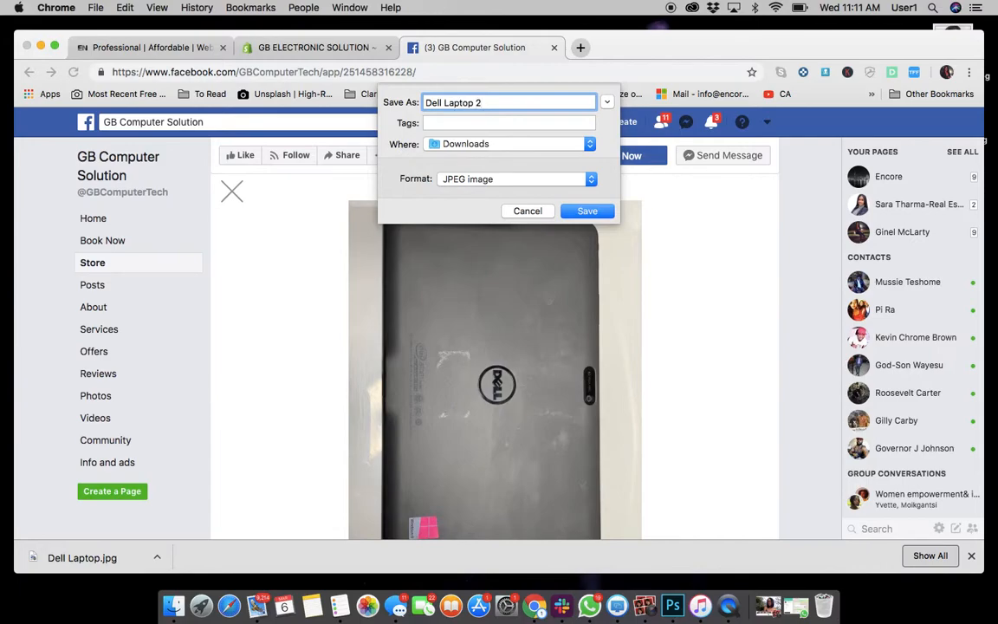
key(Return)
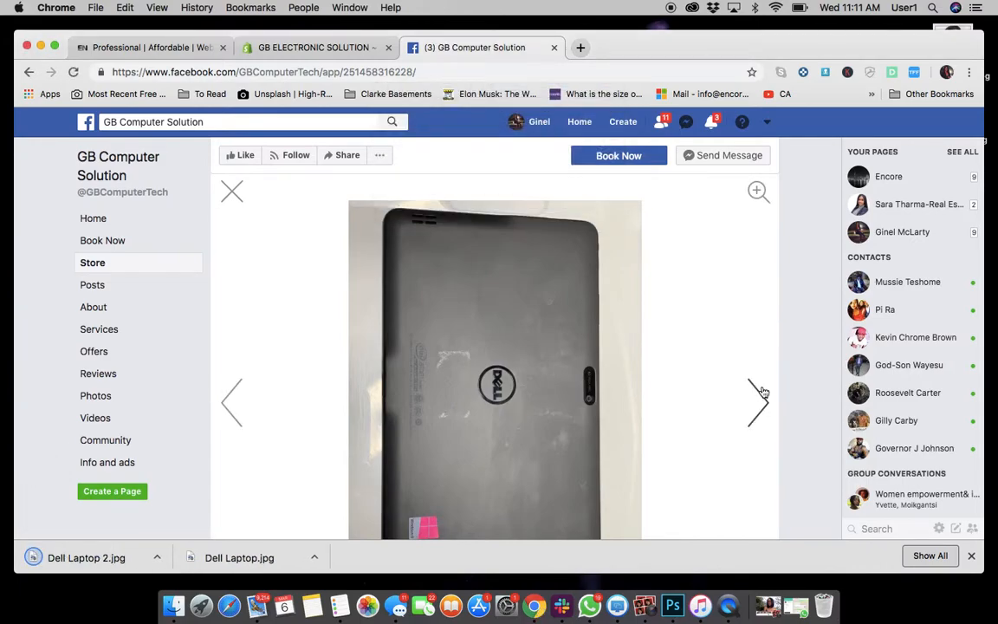
Advance to the third listing photo, save it as "Dell Laptop 3" in Downloads, and close the photo viewer.
click(763, 392)
click(763, 391)
click(762, 392)
click(762, 392)
click(763, 392)
click(763, 392)
click(762, 391)
right_click(563, 366)
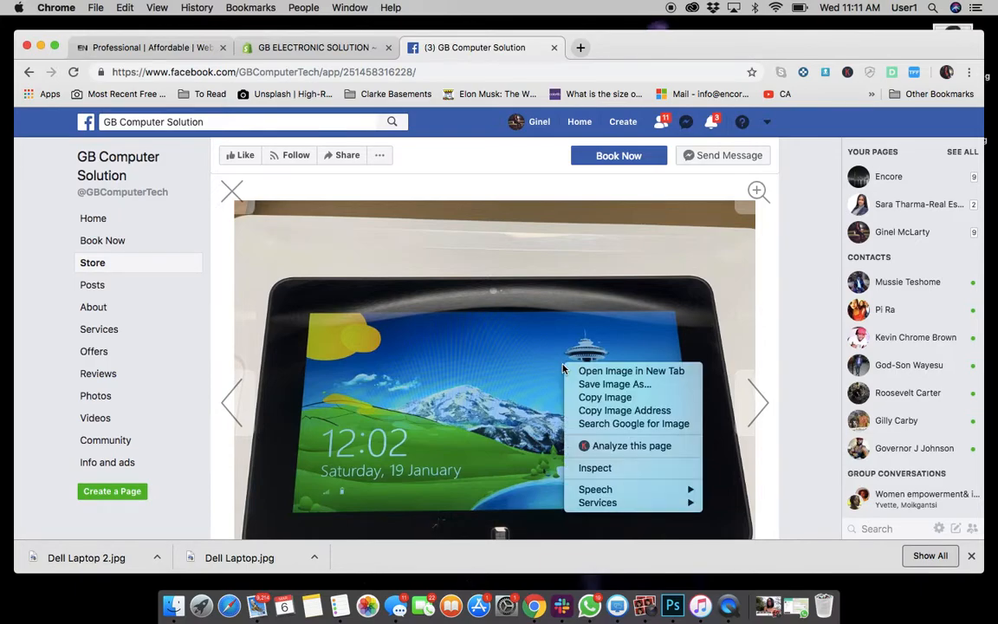
click(586, 388)
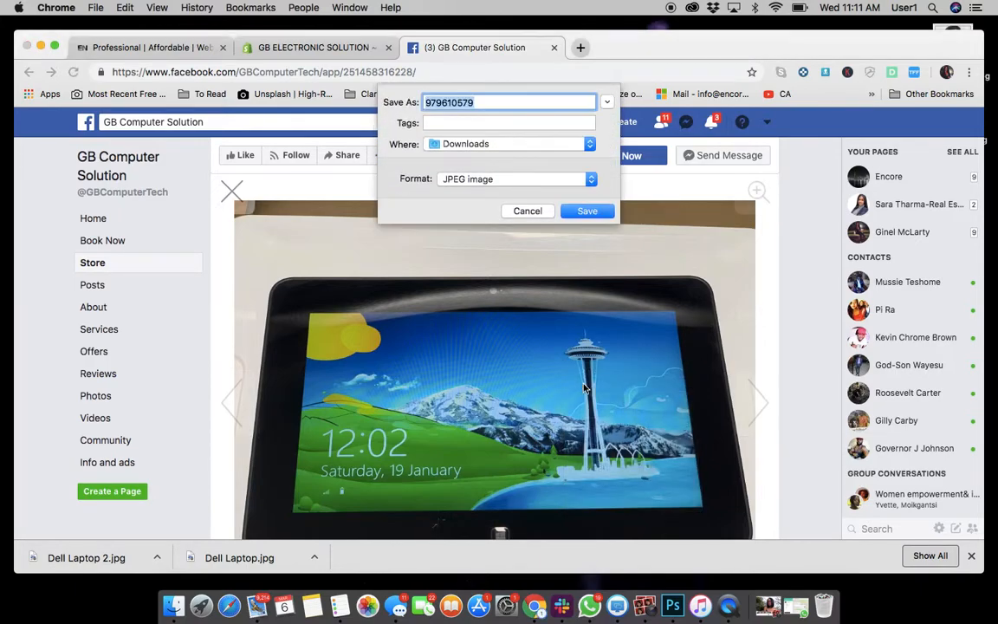
text(Dell)
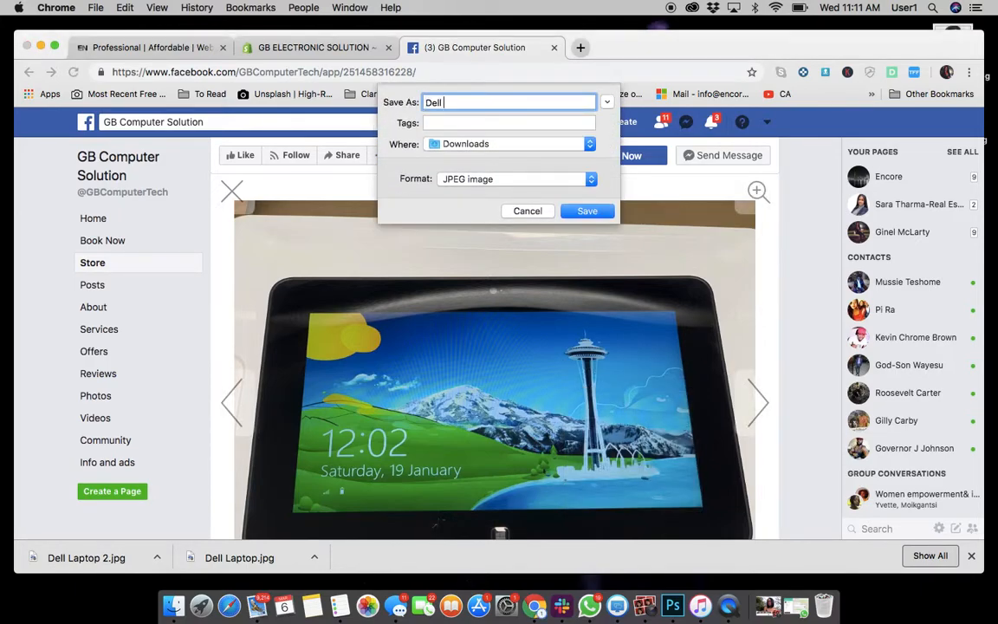
text( Lapto)
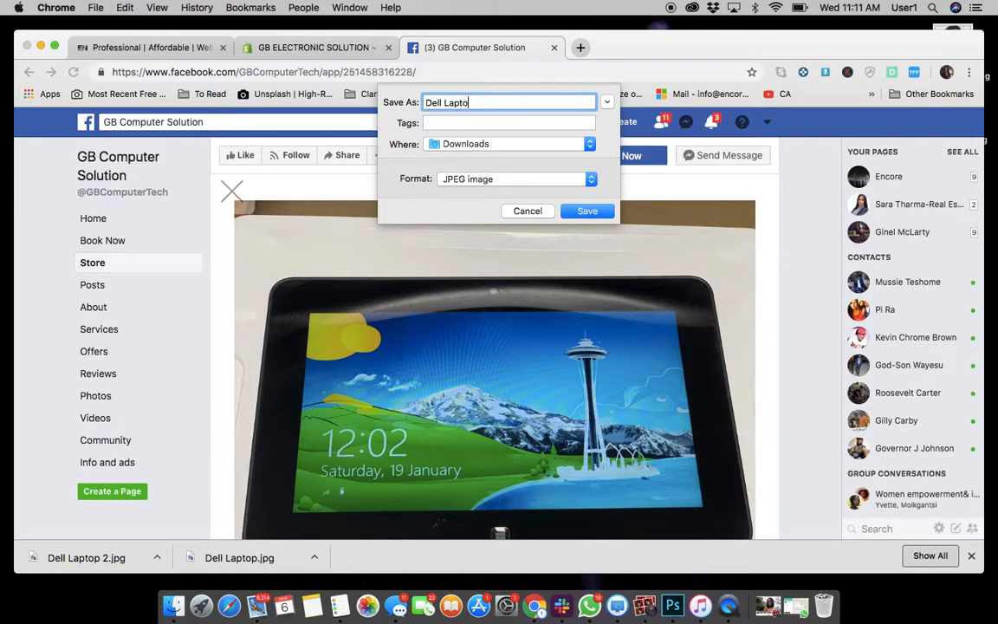
key(Return)
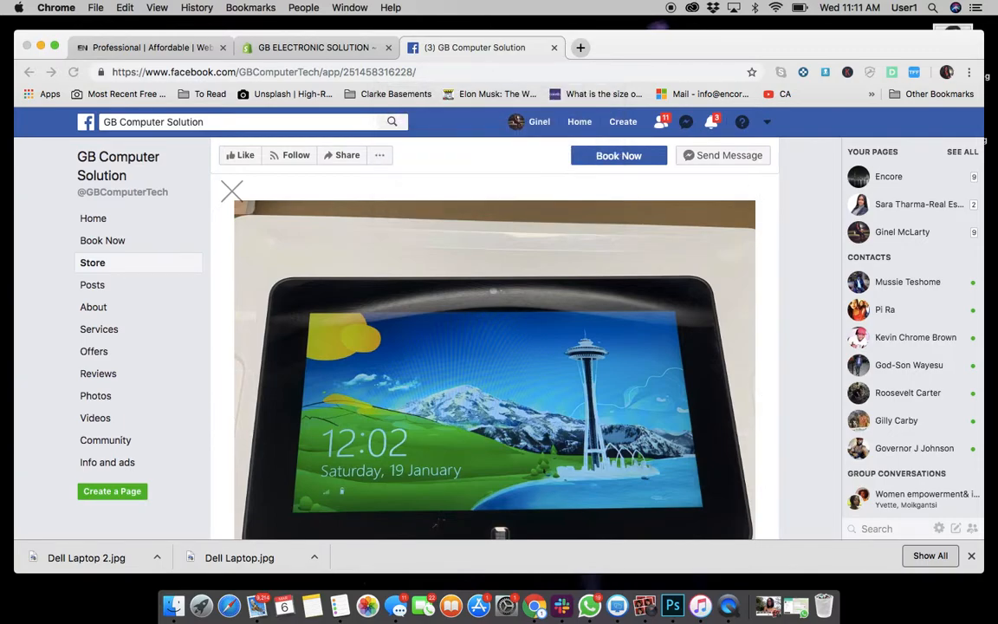
click(233, 192)
Upload the three saved Dell Laptop photos from Downloads to the new product's images.
scroll(491, 351, down, 5)
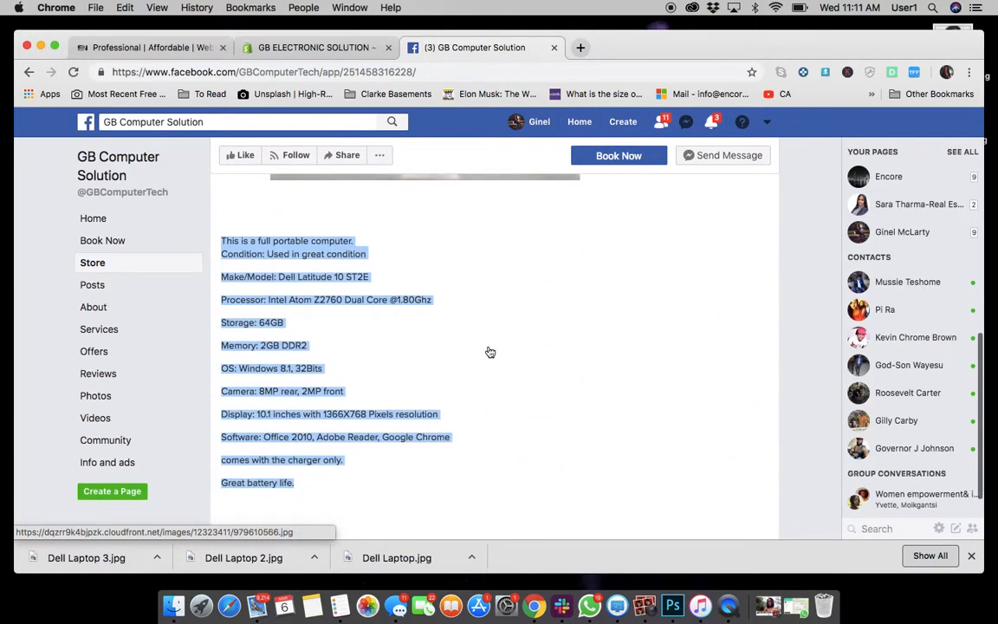
key(super+alt+Left)
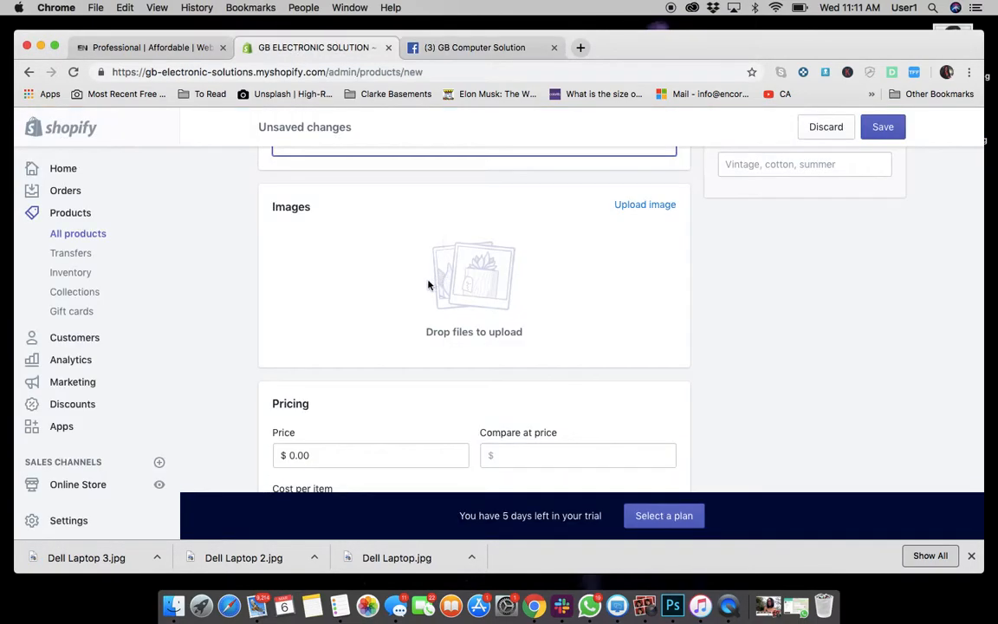
click(640, 206)
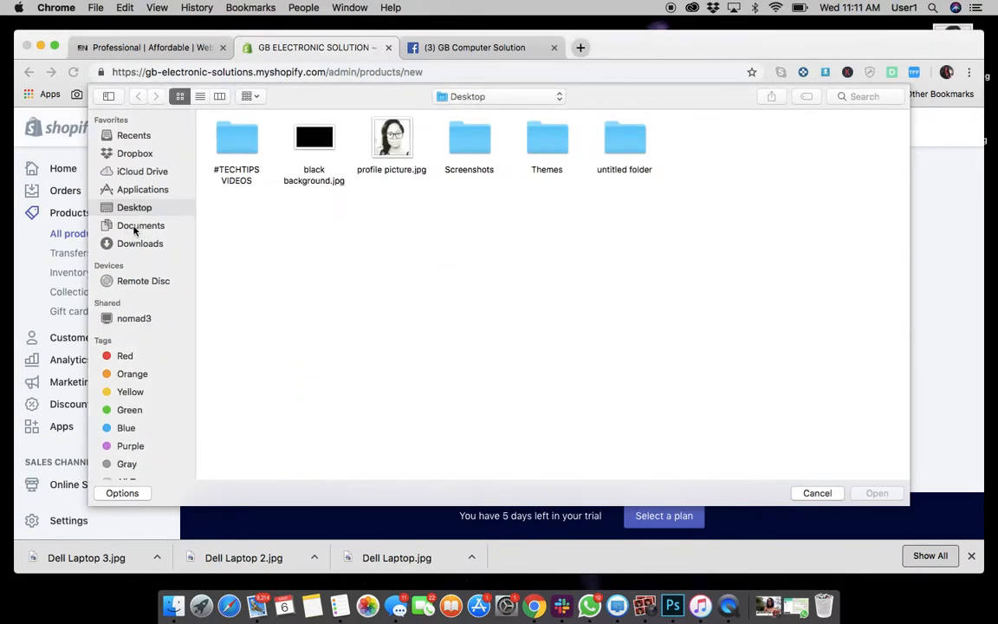
click(137, 243)
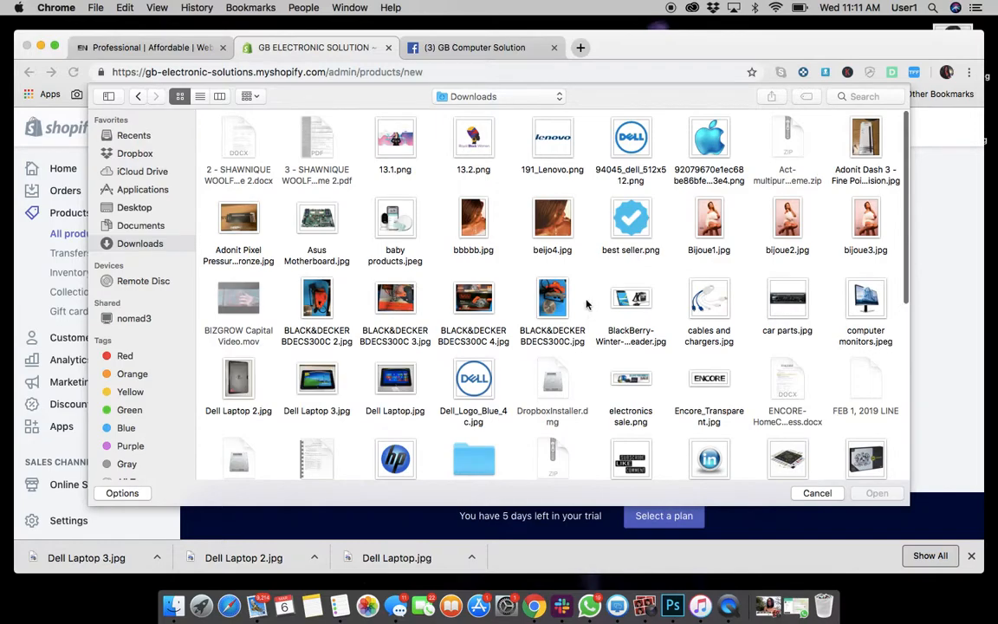
scroll(586, 304, down, 4)
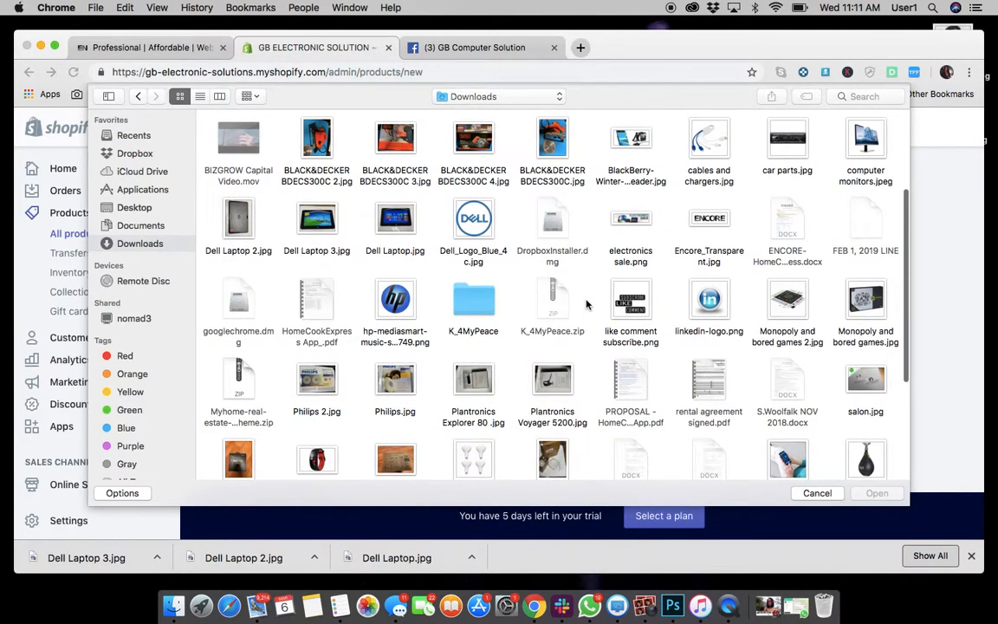
click(235, 250)
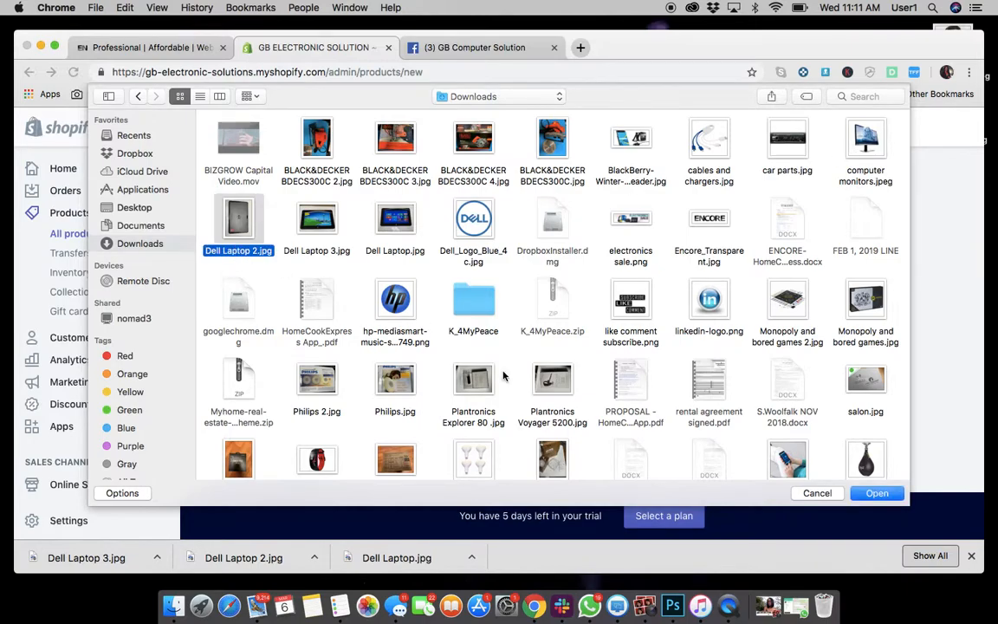
key(shift+Right)
key(shift+Right)
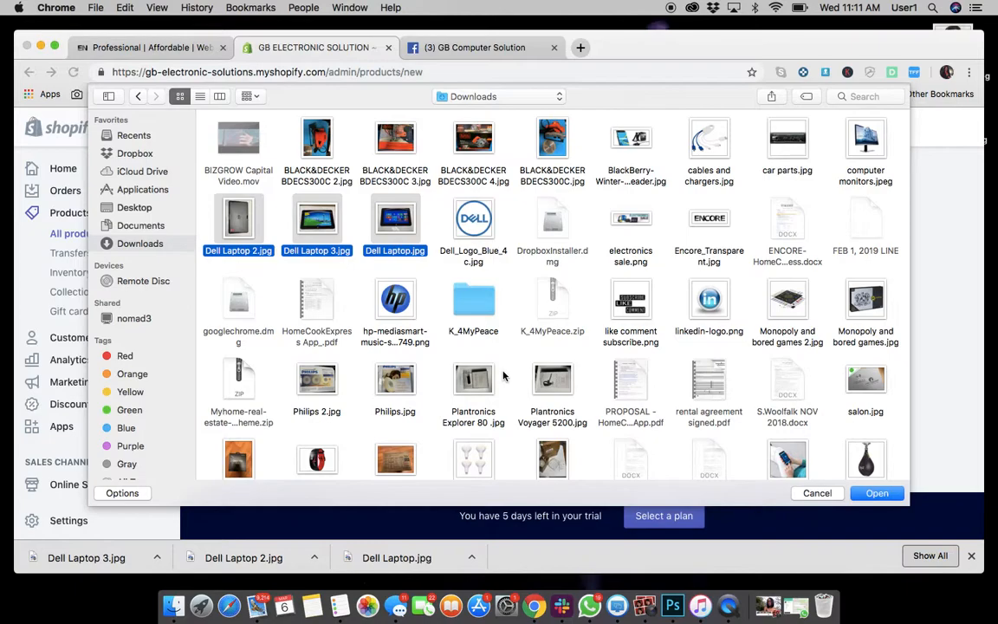
key(Return)
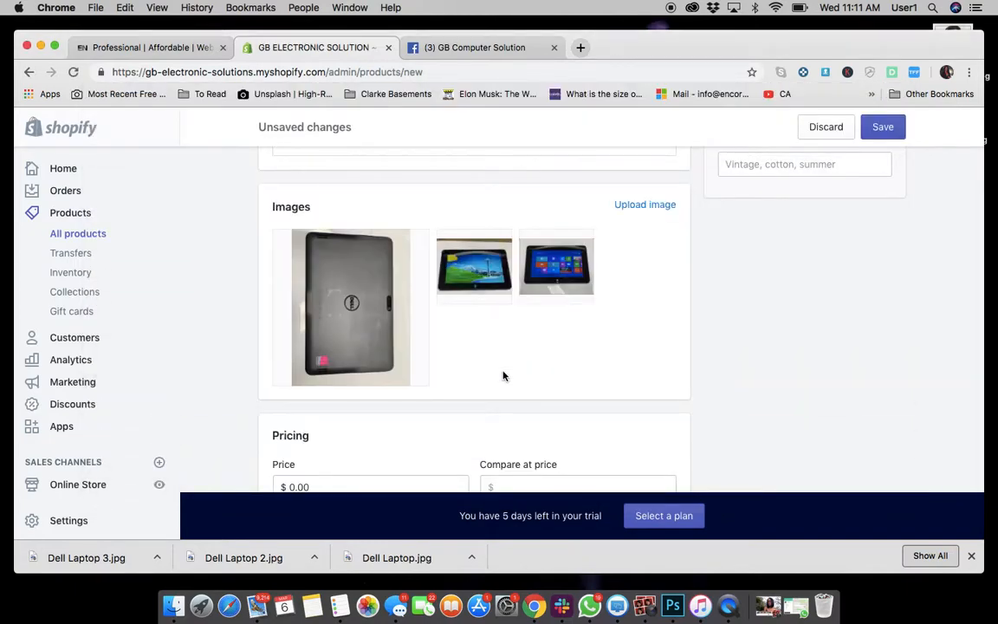
Reorder the product images so the front screen photo comes first and the back photo last.
mouse_move(567, 302)
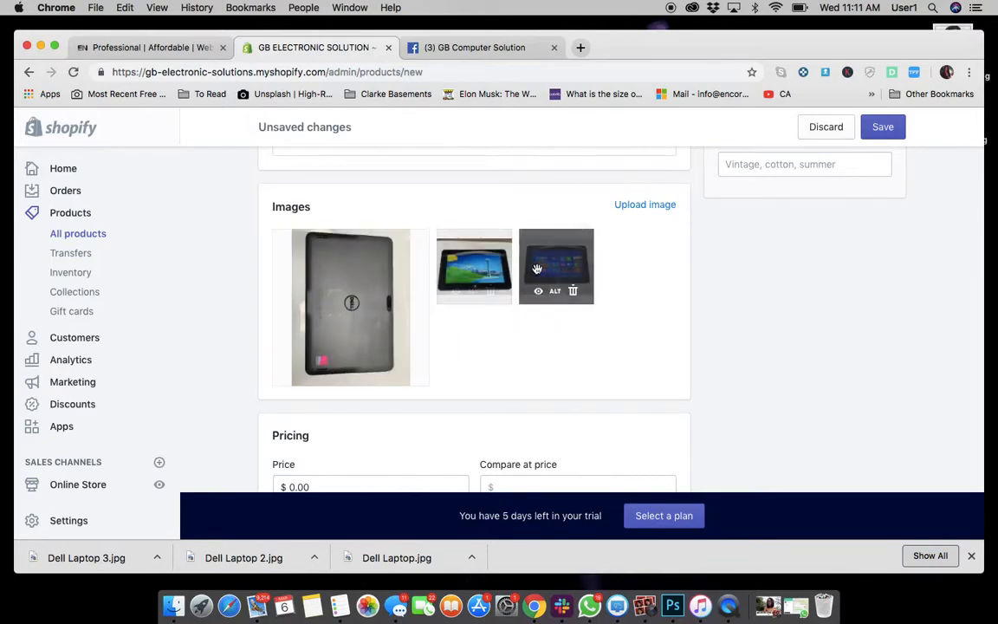
drag(574, 293, 336, 263)
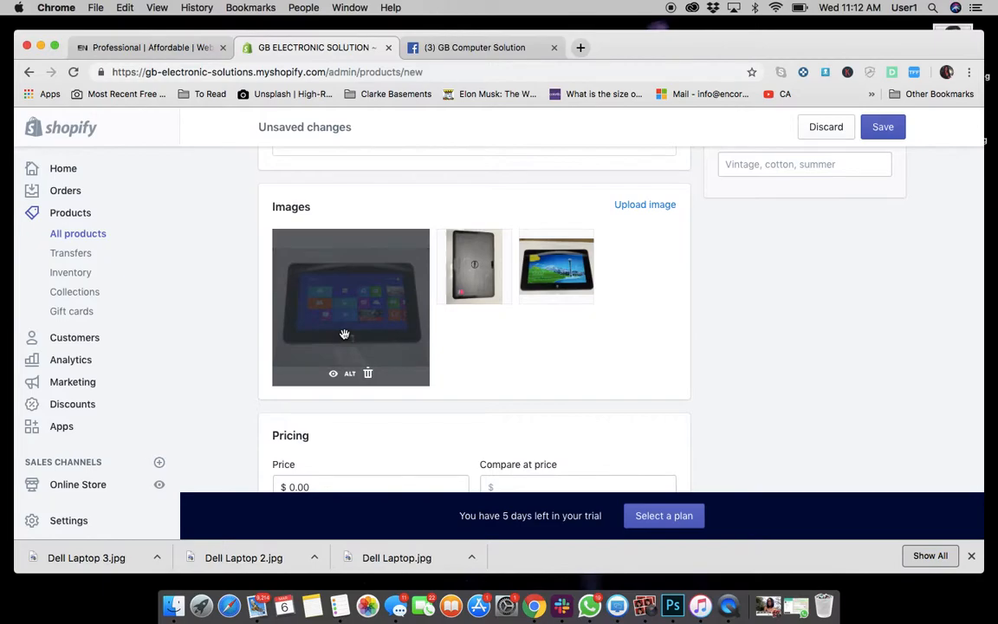
drag(474, 273, 570, 277)
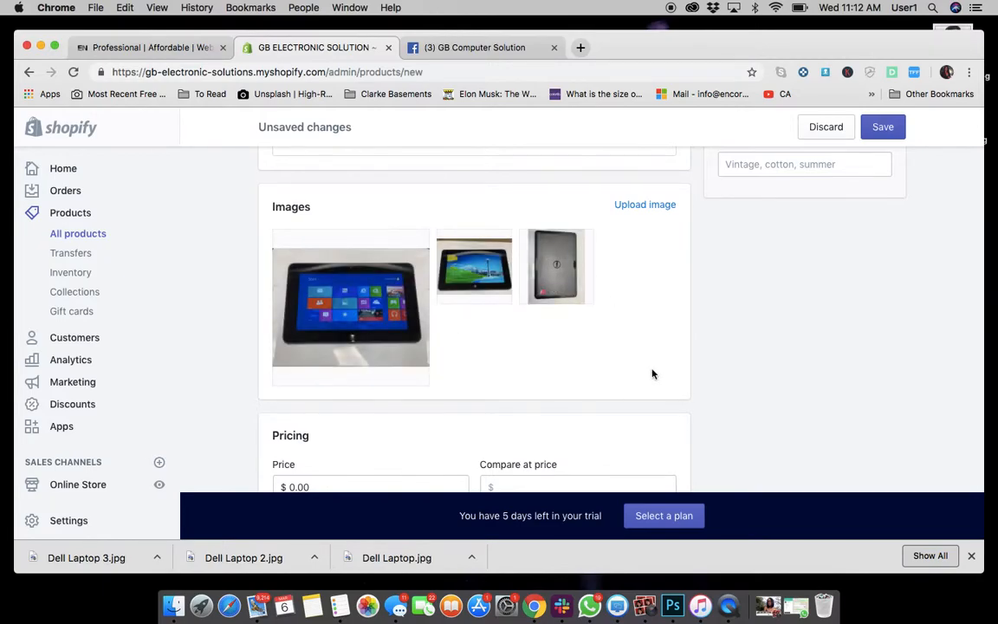
Check the listing's price and set the product price to $199.00.
scroll(652, 374, down, 3)
click(336, 349)
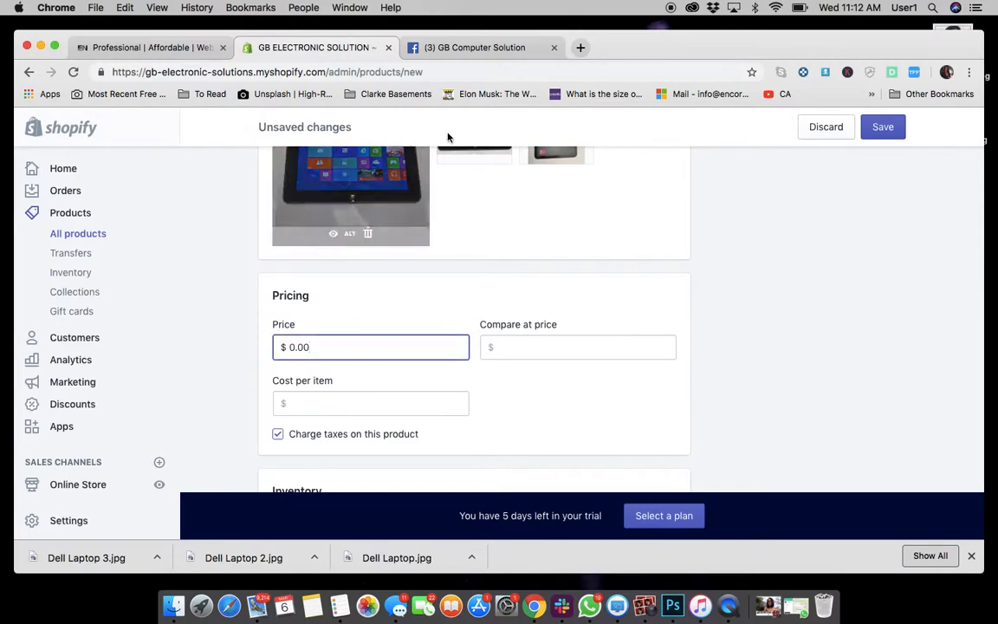
click(479, 49)
scroll(486, 229, up, 10)
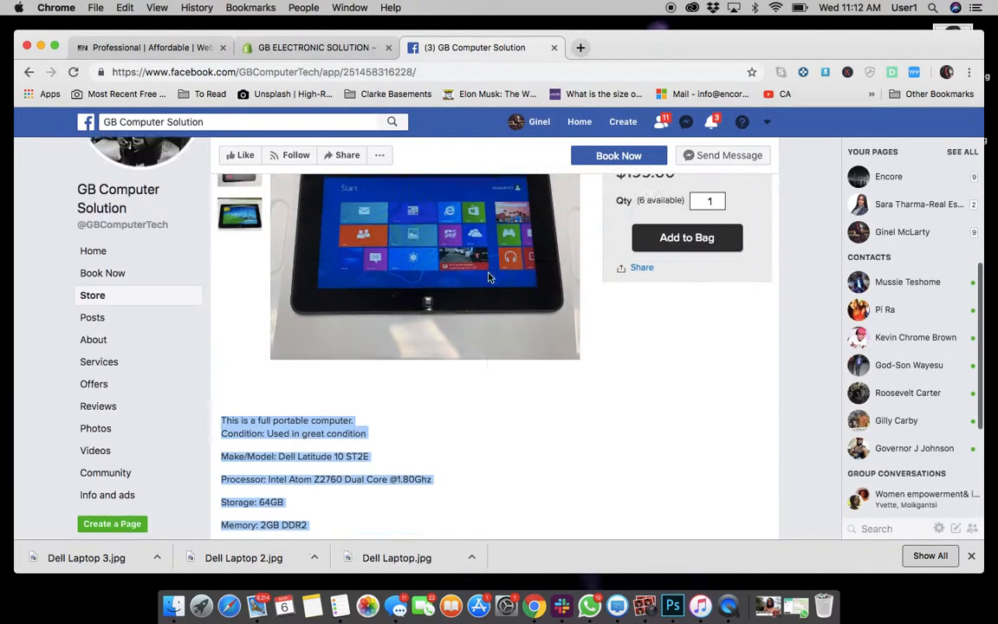
scroll(440, 245, down, 4)
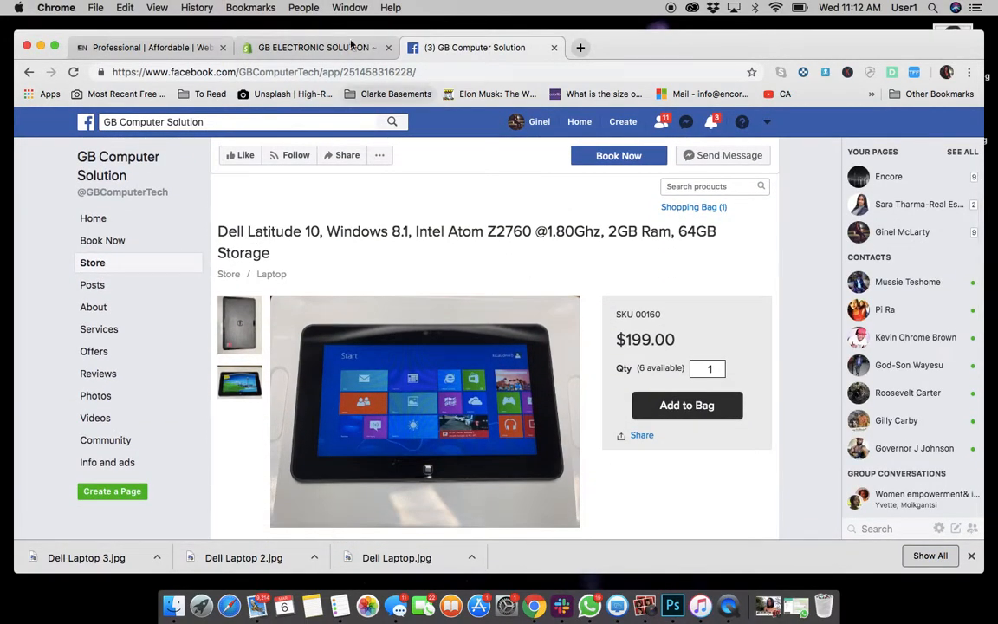
click(303, 47)
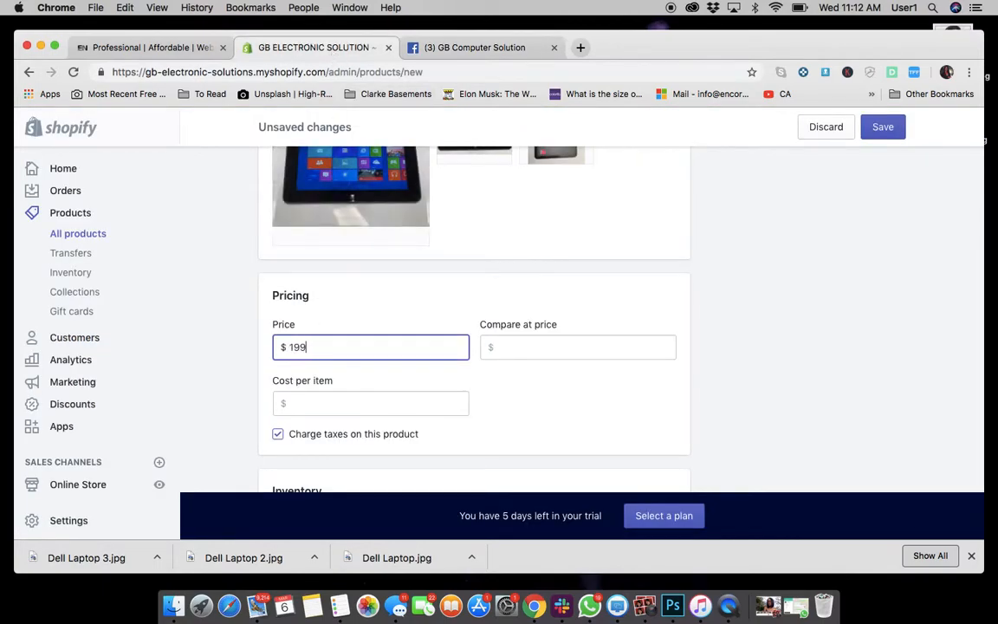
click(534, 349)
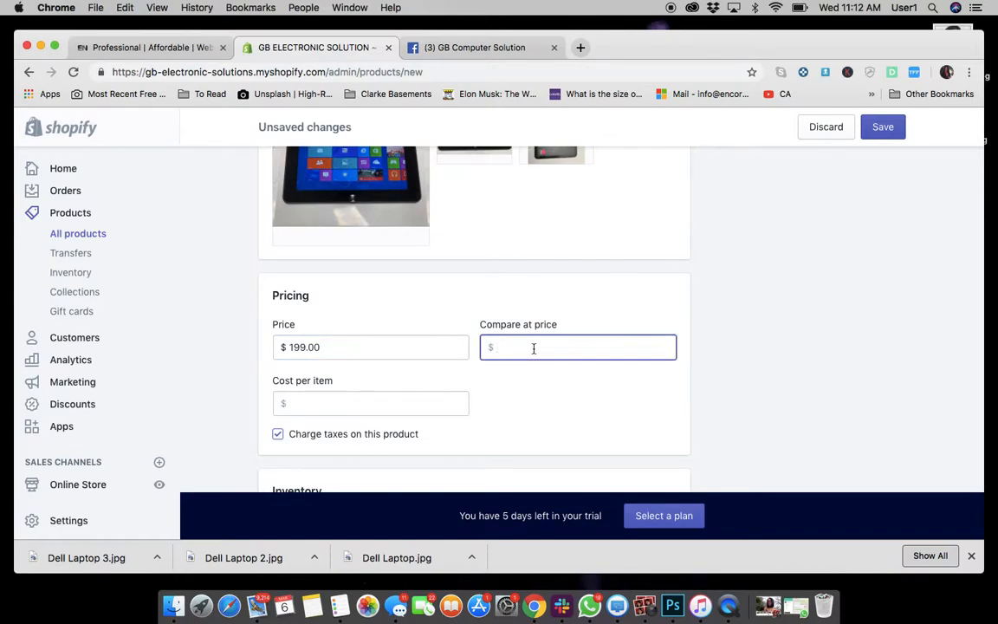
Check the listing's available quantity and set the product's inventory quantity to 6.
scroll(534, 348, down, 3)
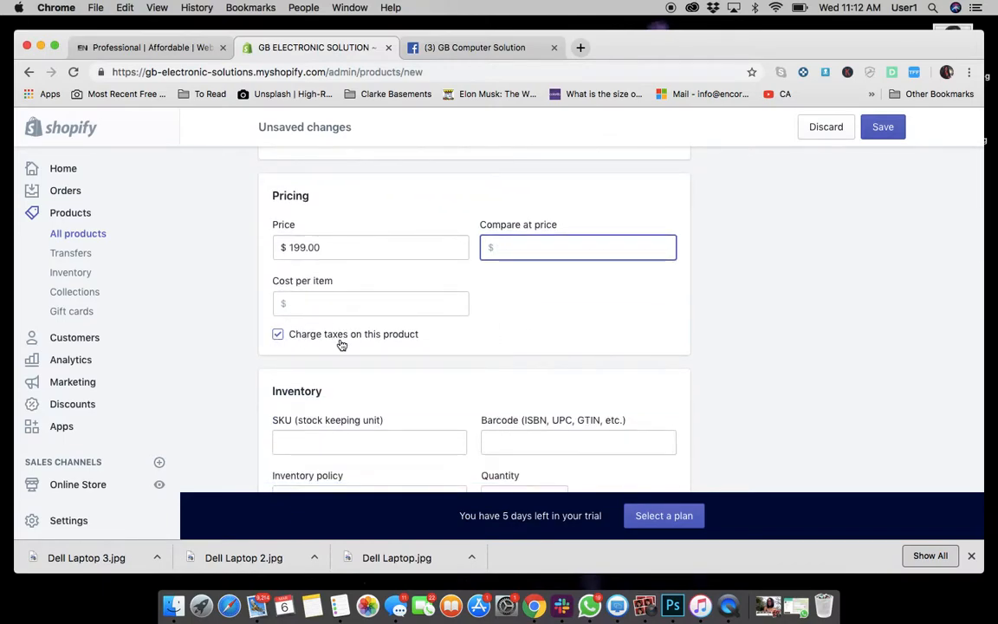
scroll(453, 330, down, 3)
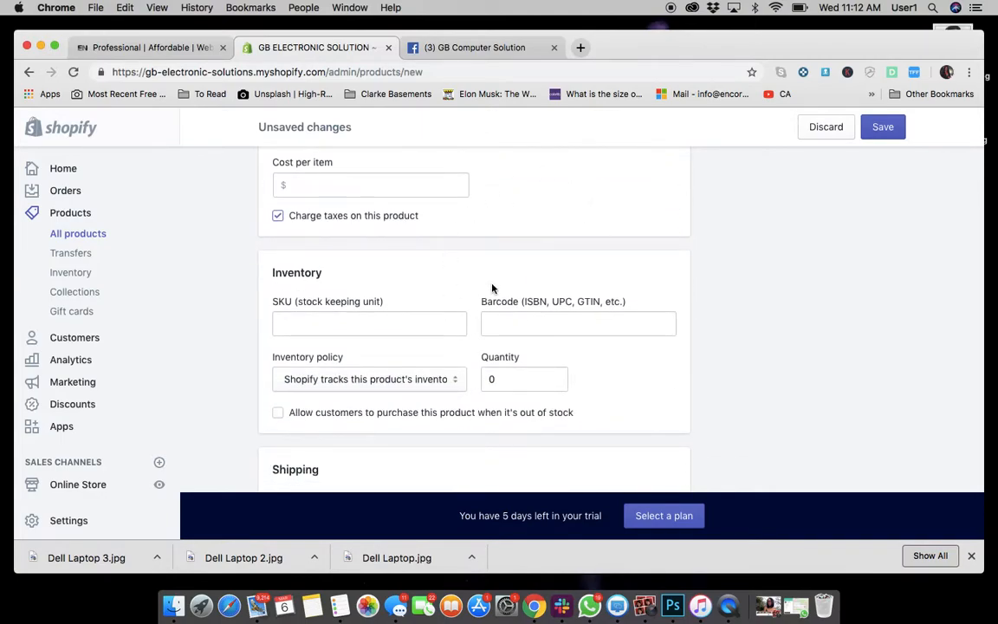
scroll(503, 288, down, 2)
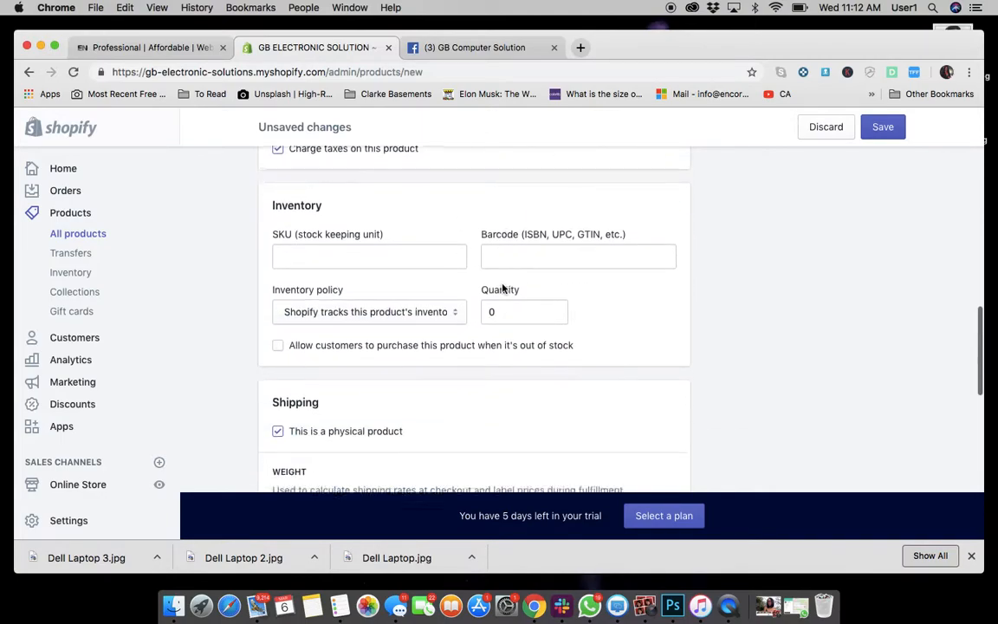
click(510, 315)
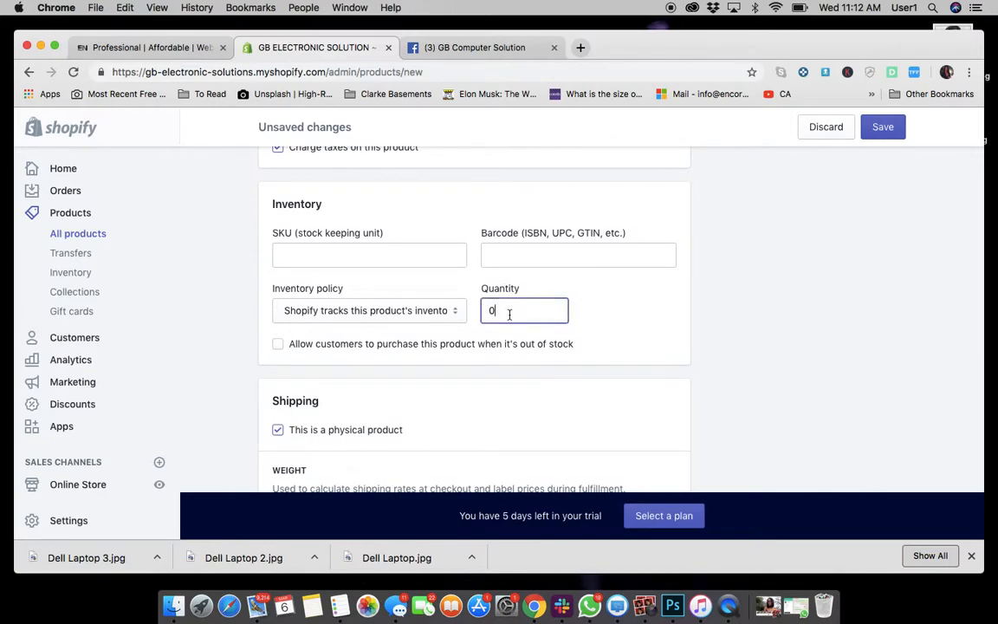
click(475, 48)
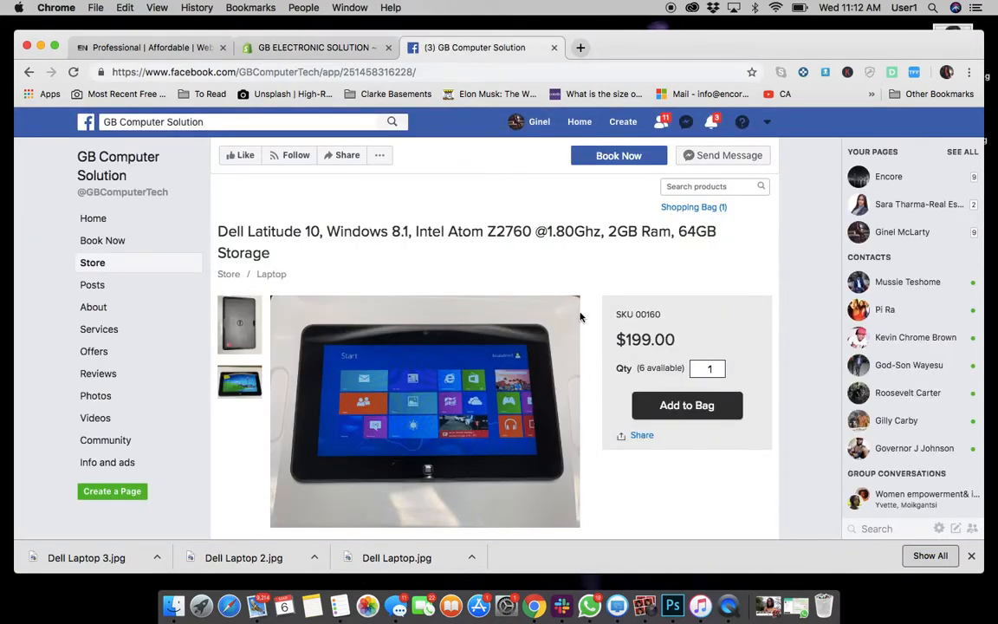
scroll(581, 317, down, 3)
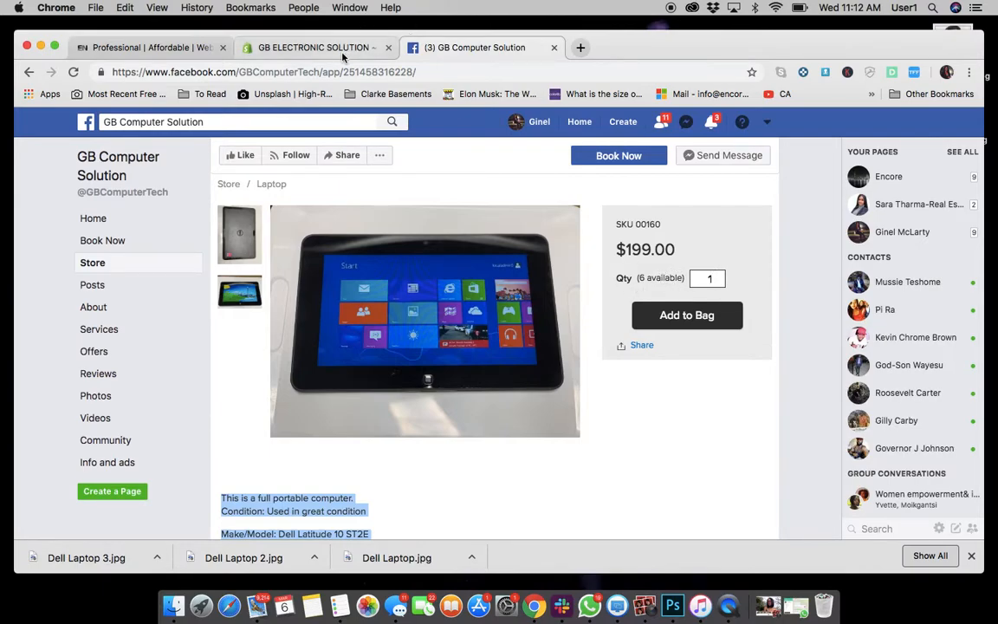
drag(613, 278, 673, 278)
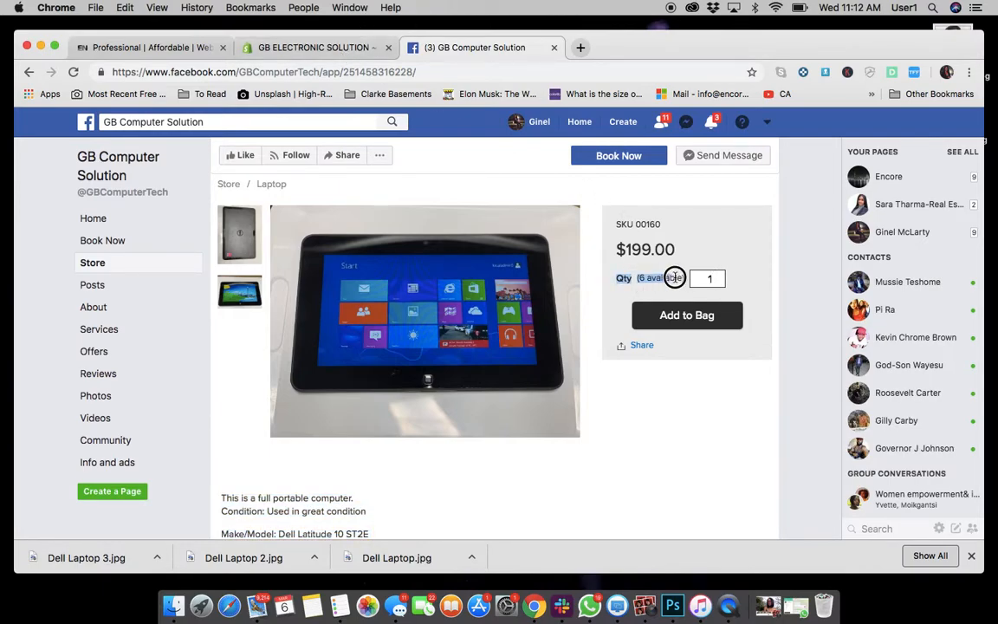
click(286, 46)
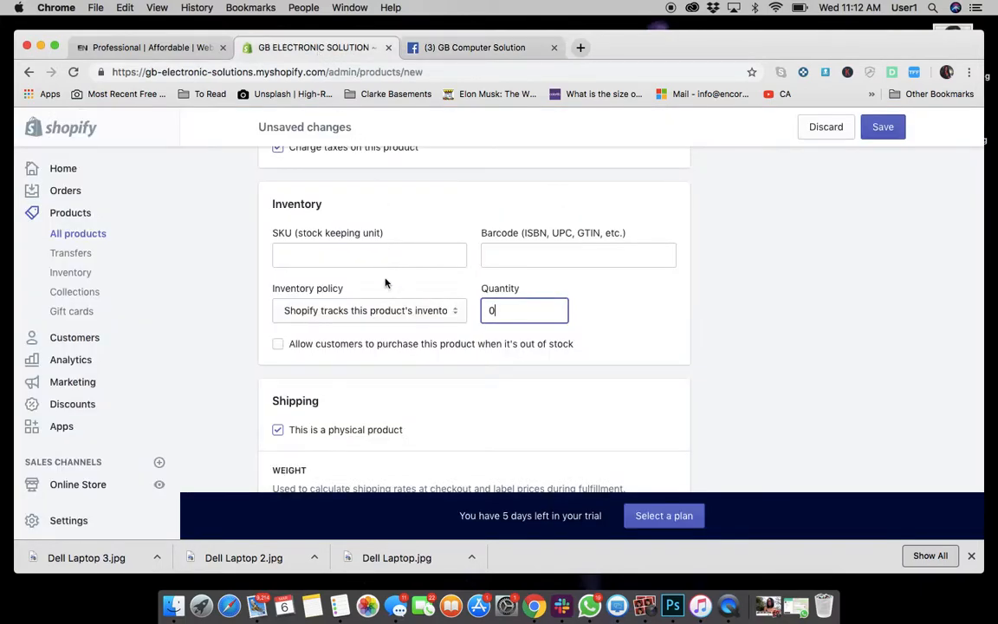
key(BackSpace)
text(6)
click(717, 353)
Review the remaining product form sections down to the search engine preview and back up to the description.
scroll(718, 356, down, 3)
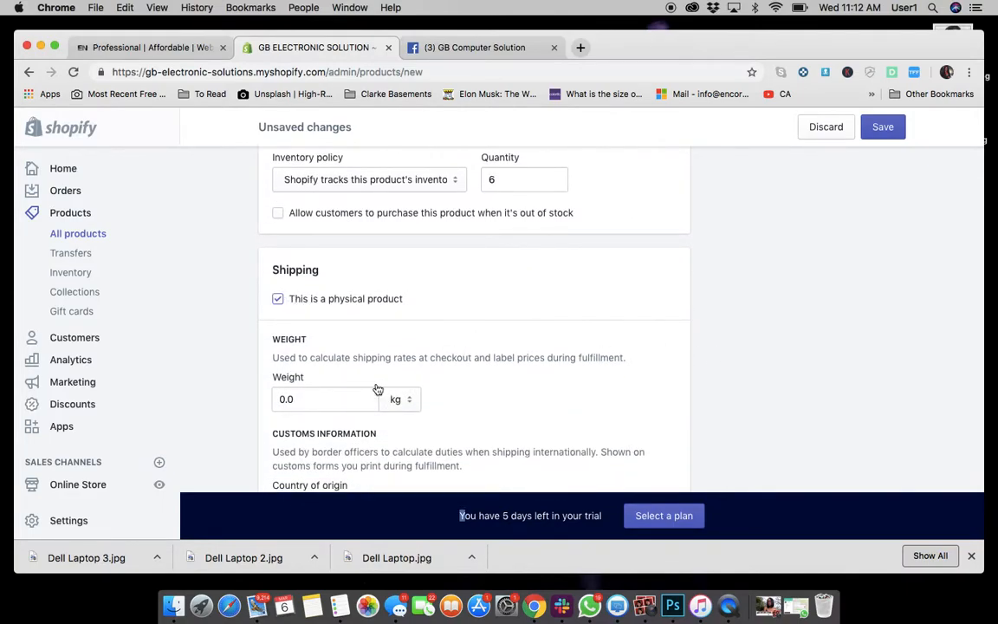
scroll(378, 389, down, 2)
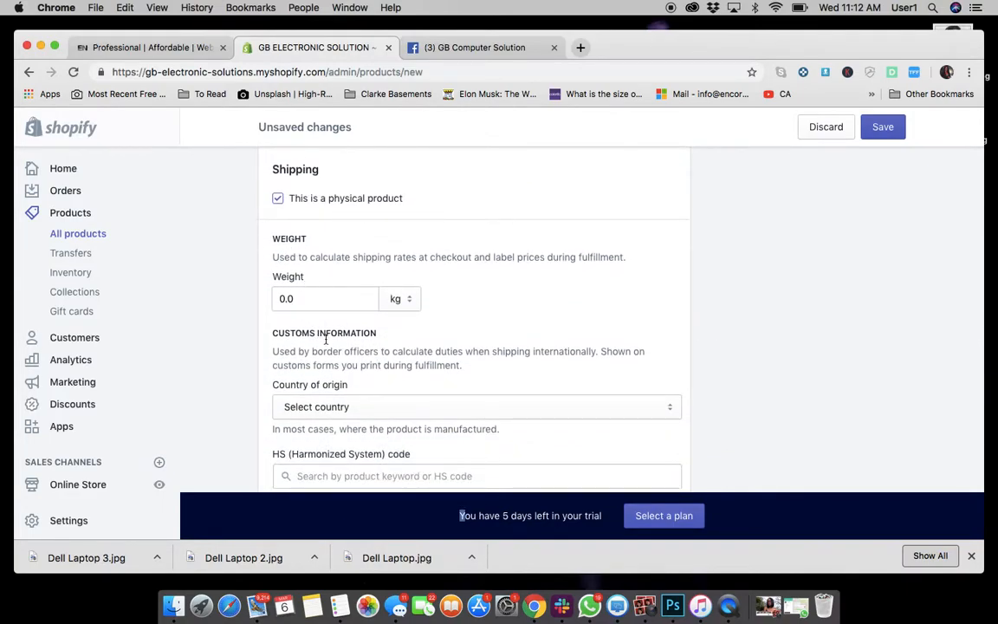
scroll(326, 340, down, 2)
scroll(422, 322, down, 2)
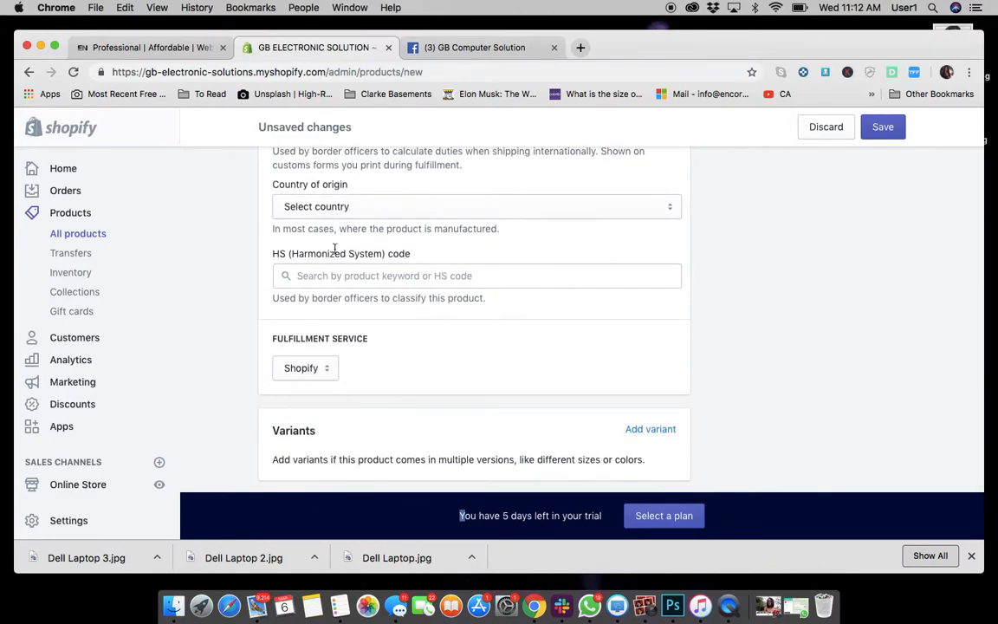
scroll(413, 363, down, 3)
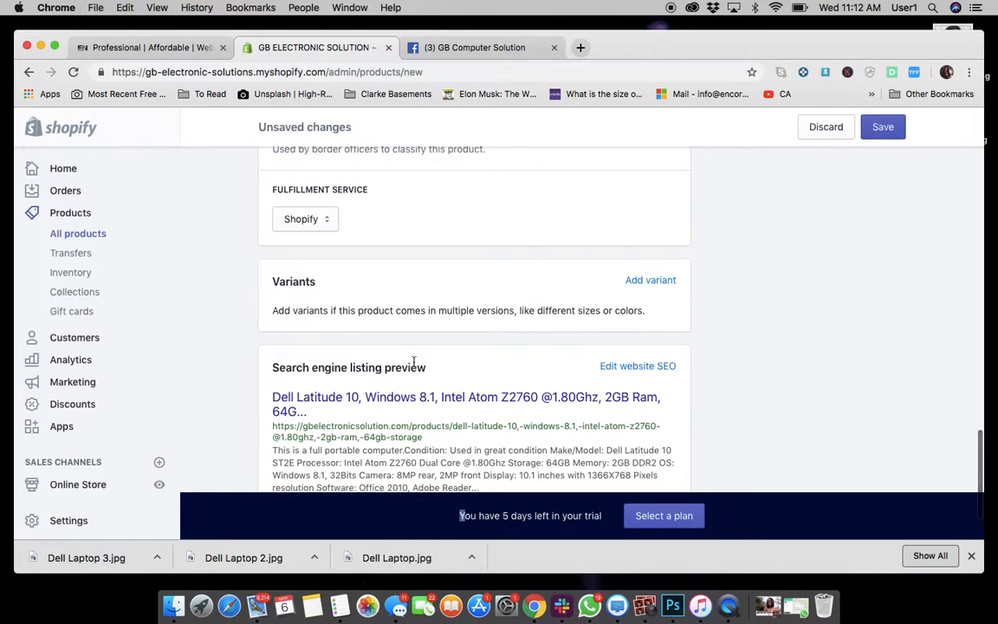
scroll(420, 226, up, 3)
scroll(419, 227, up, 15)
scroll(420, 227, up, 5)
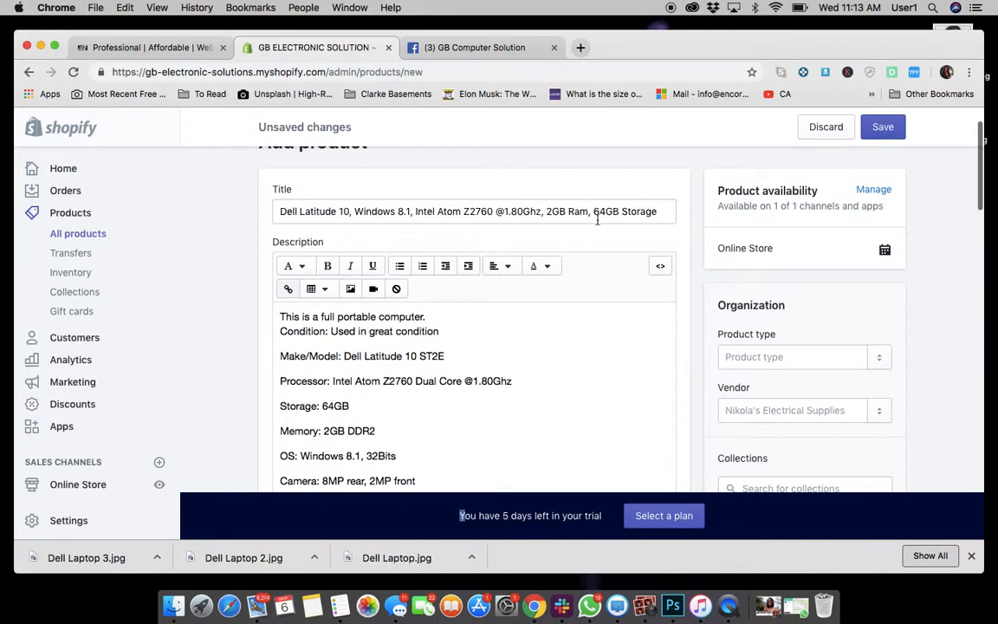
scroll(676, 229, down, 3)
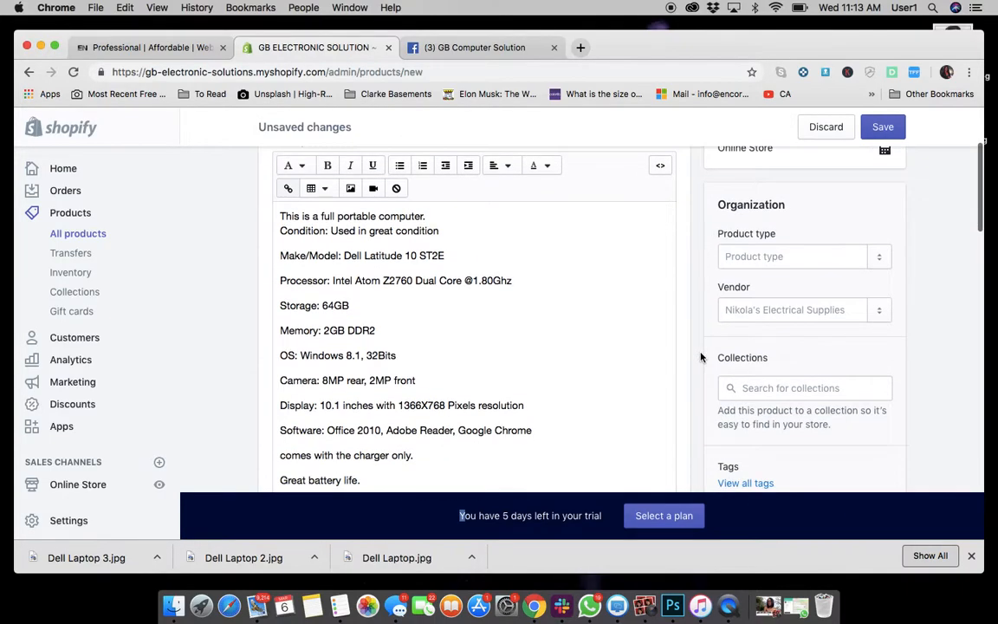
Set the product type to a new type named Laptops.
click(764, 263)
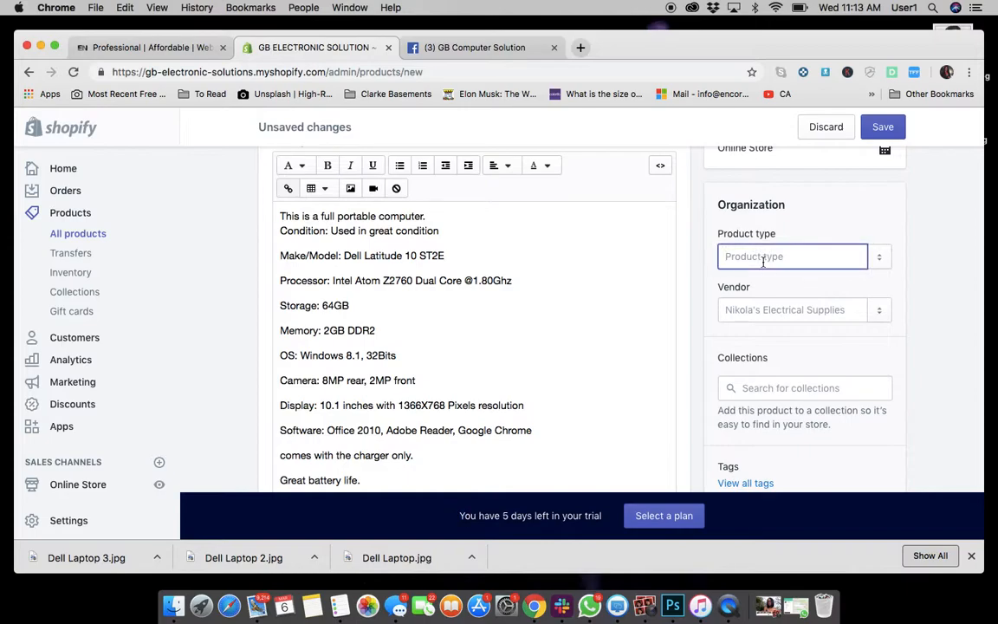
text(la)
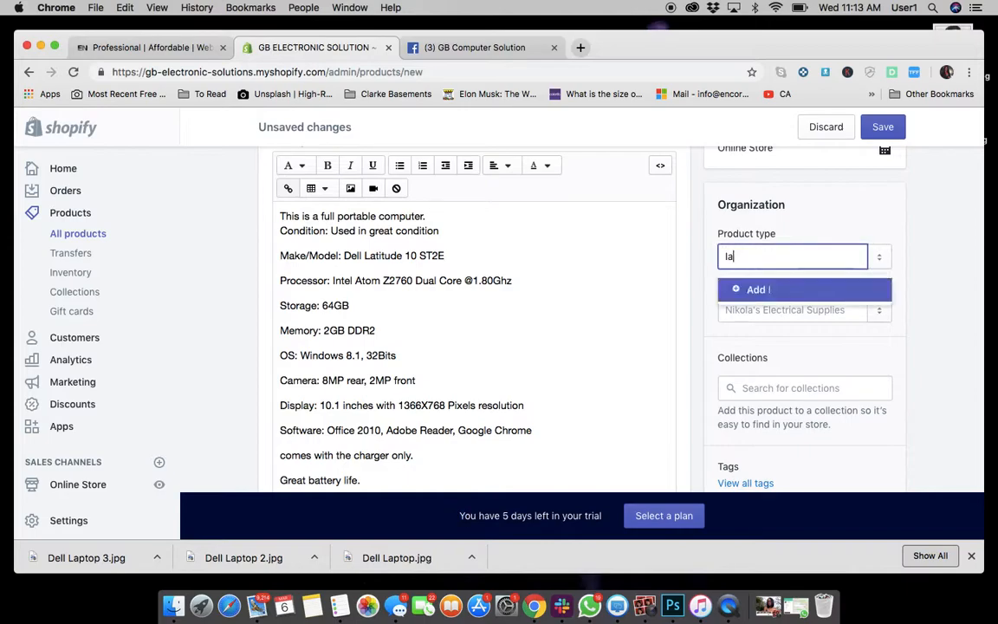
key(BackSpace)
key(BackSpace)
text(Laptops)
click(792, 290)
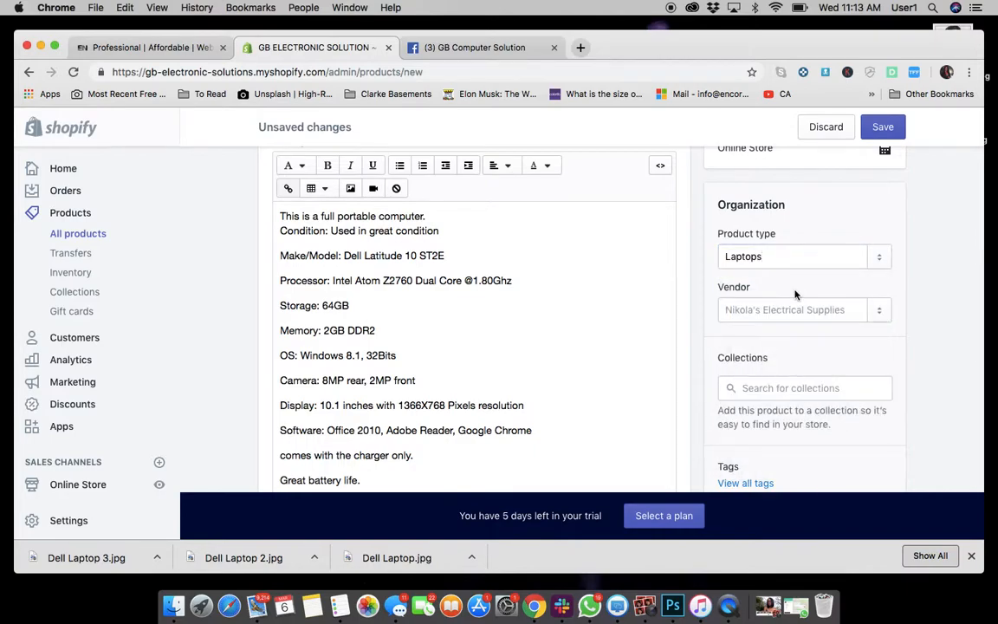
Set the vendor to GB ELECTRONIC SOLUTION.
click(753, 310)
text(g)
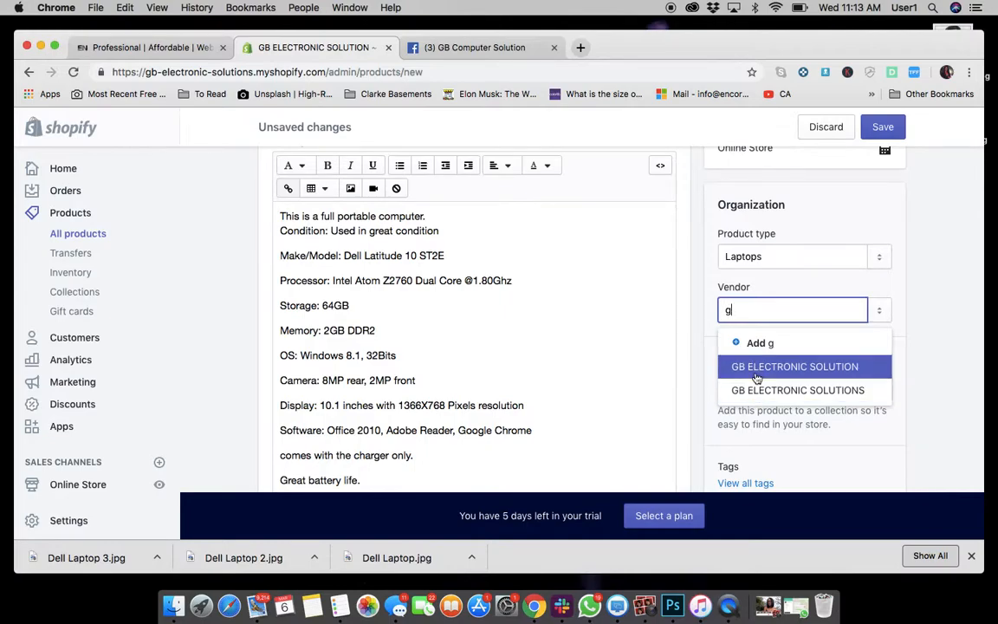
click(757, 368)
scroll(849, 338, down, 1)
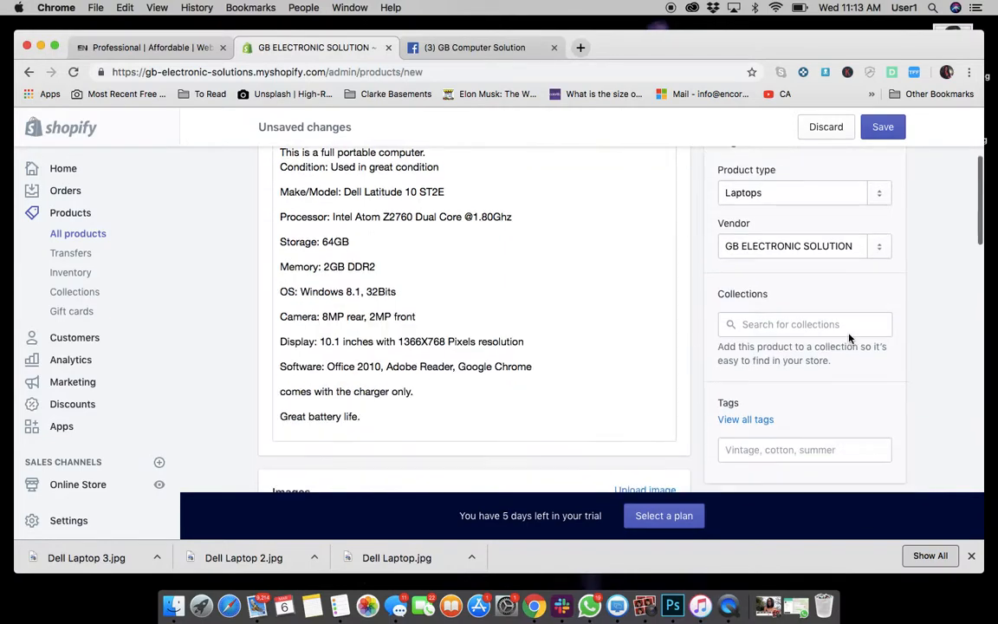
click(793, 329)
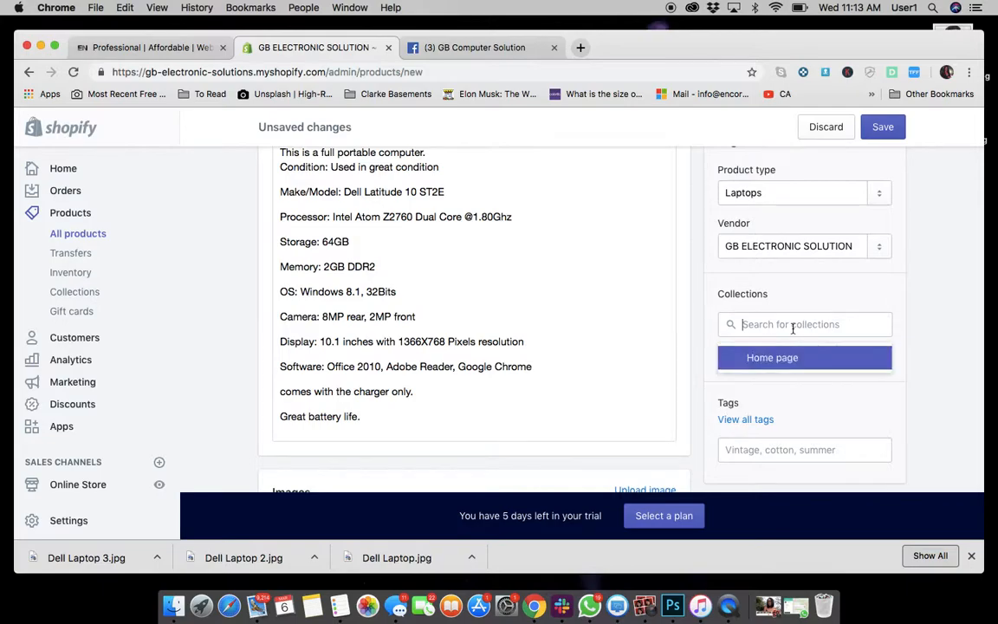
click(903, 293)
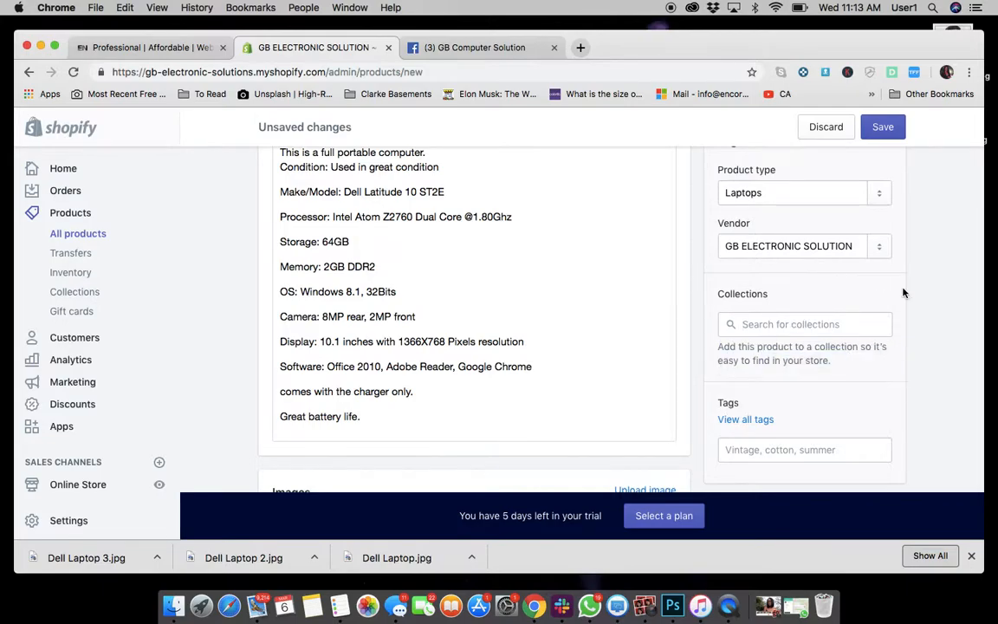
Review the completed product form from title to inventory and save the new product.
scroll(762, 390, down, 3)
scroll(762, 392, up, 8)
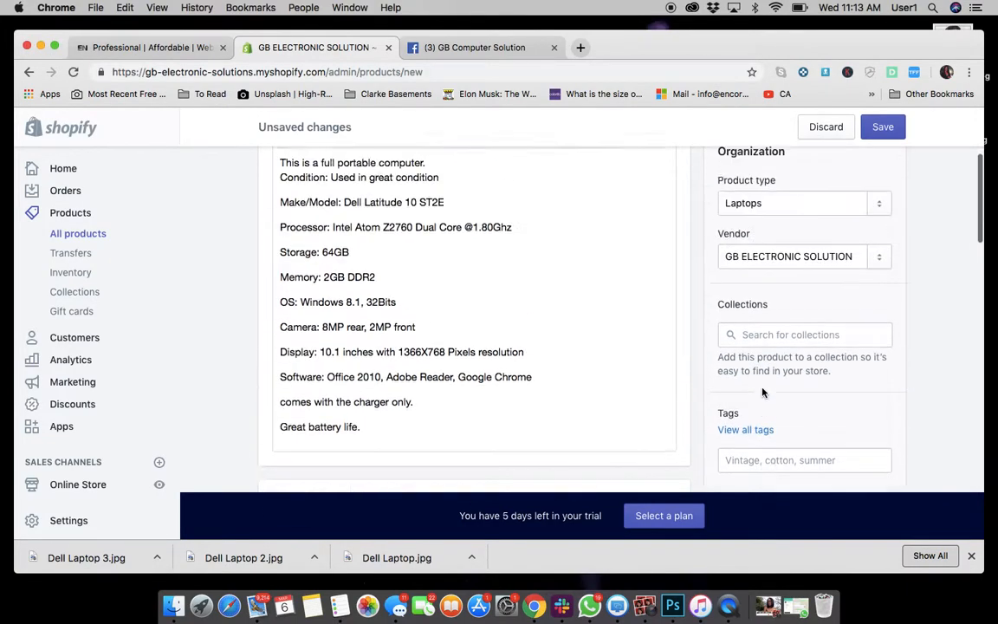
scroll(762, 392, down, 3)
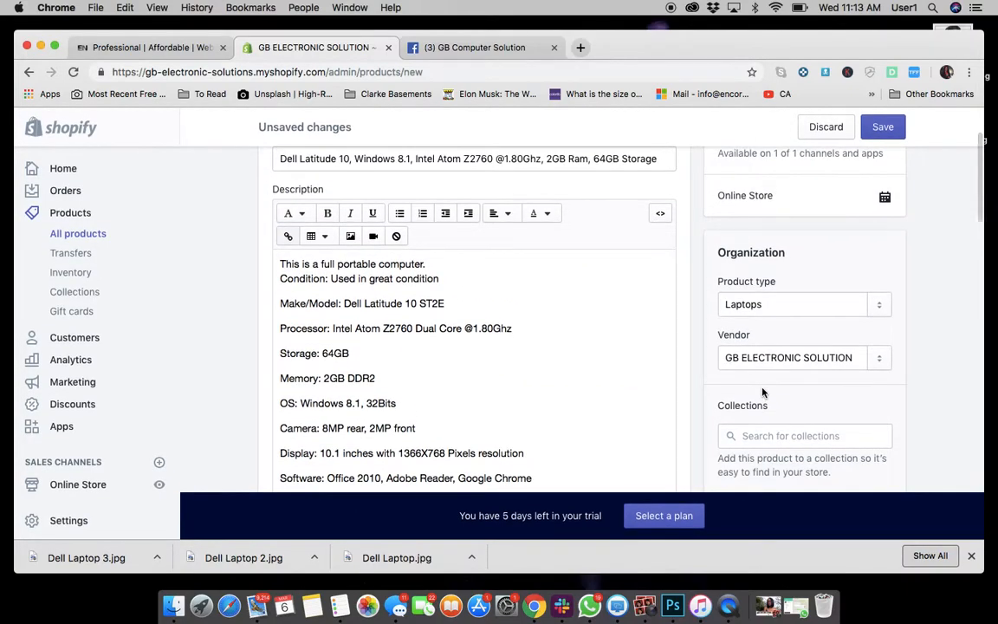
scroll(763, 392, up, 2)
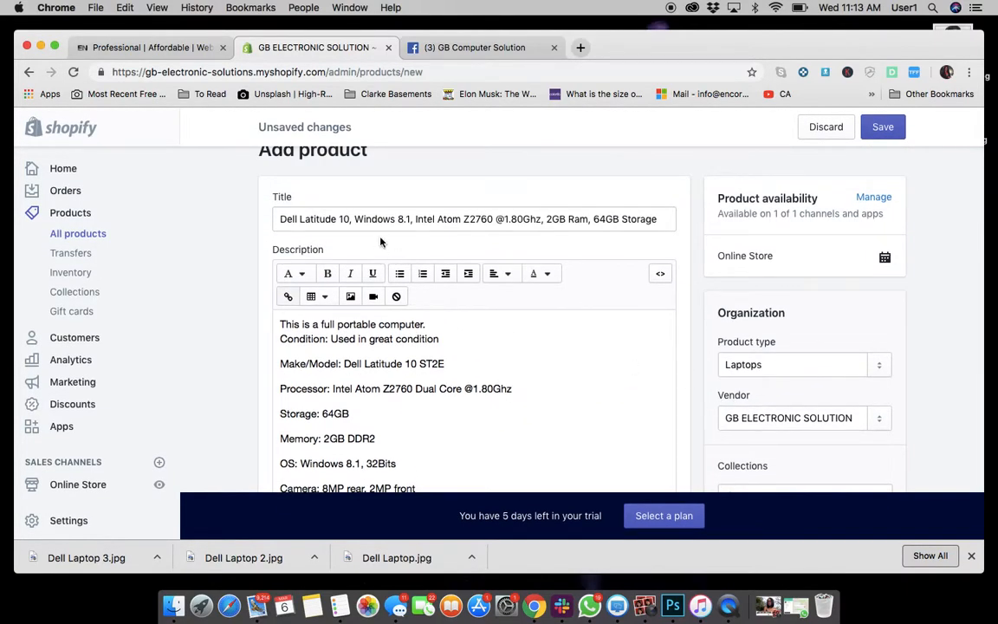
scroll(379, 242, up, 1)
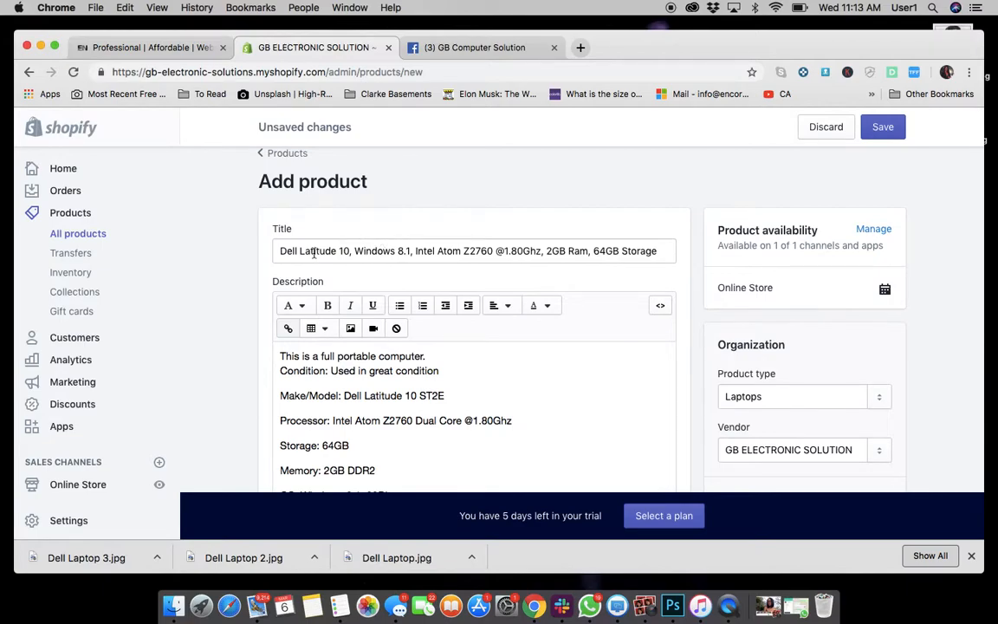
scroll(315, 251, down, 3)
scroll(314, 251, down, 10)
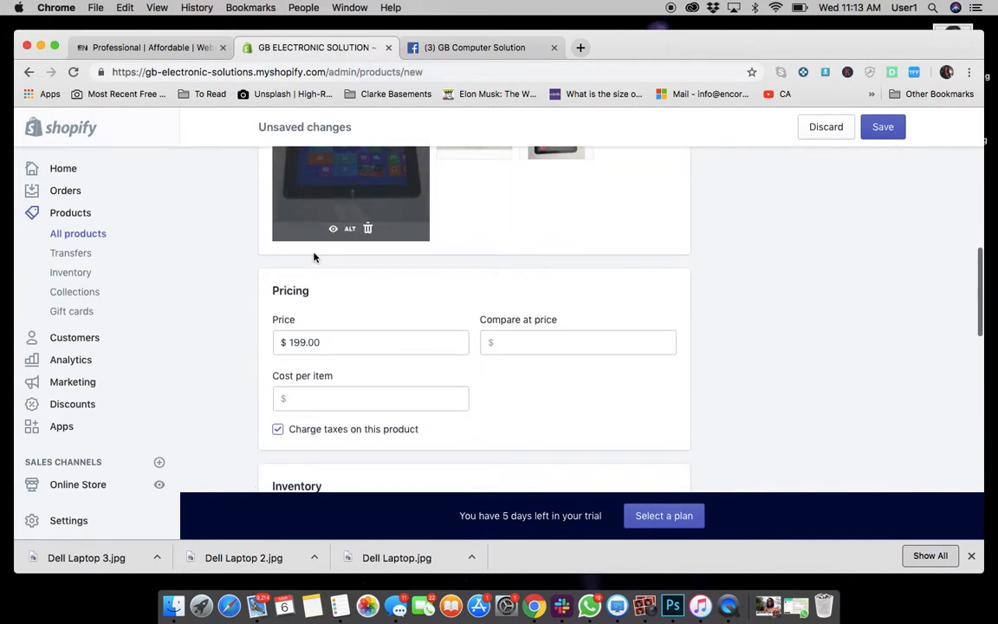
scroll(314, 257, down, 8)
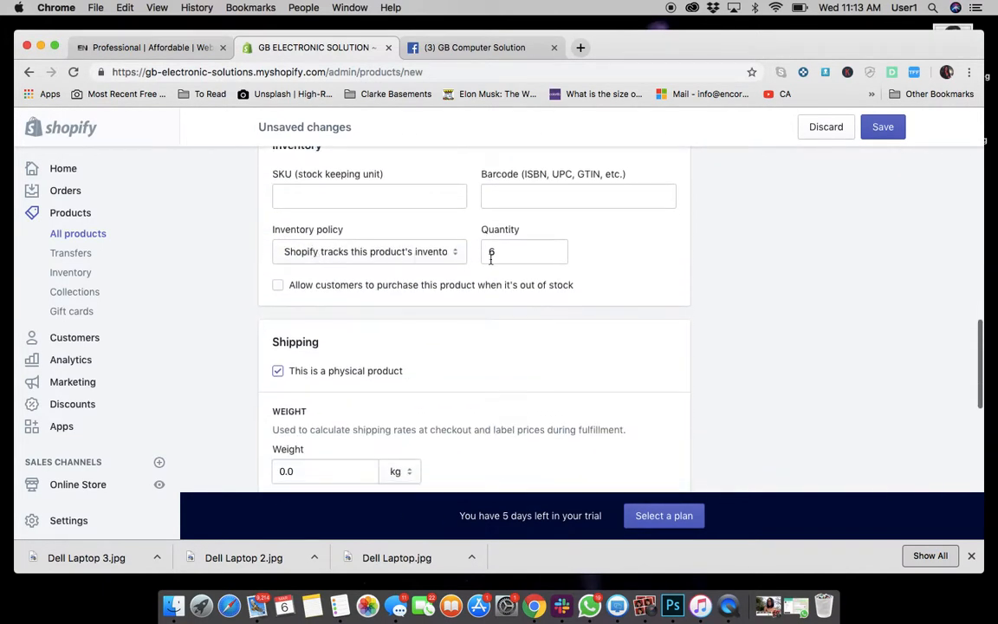
scroll(758, 263, up, 15)
scroll(760, 264, down, 5)
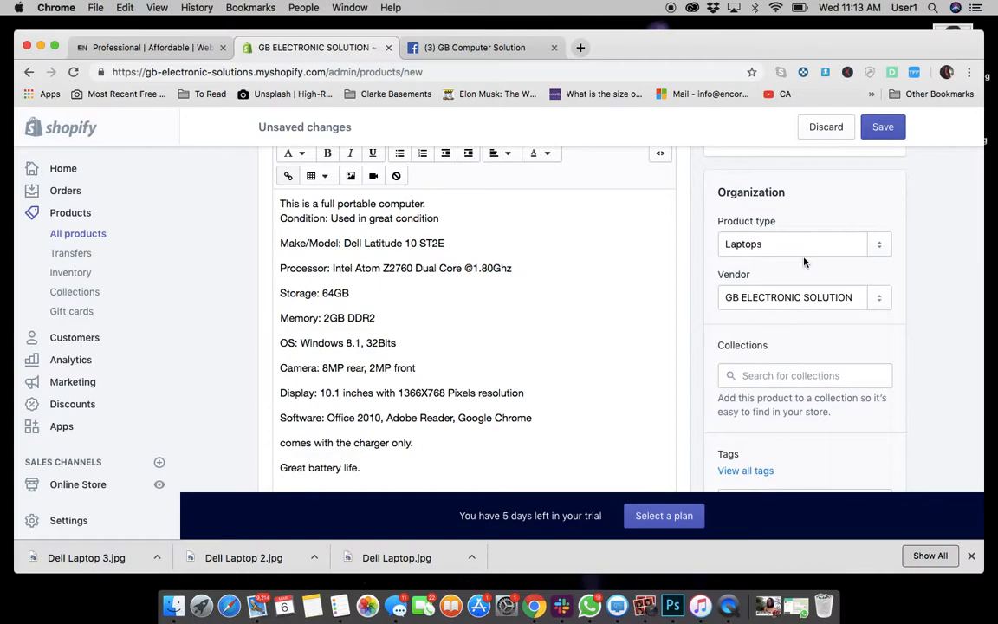
click(890, 131)
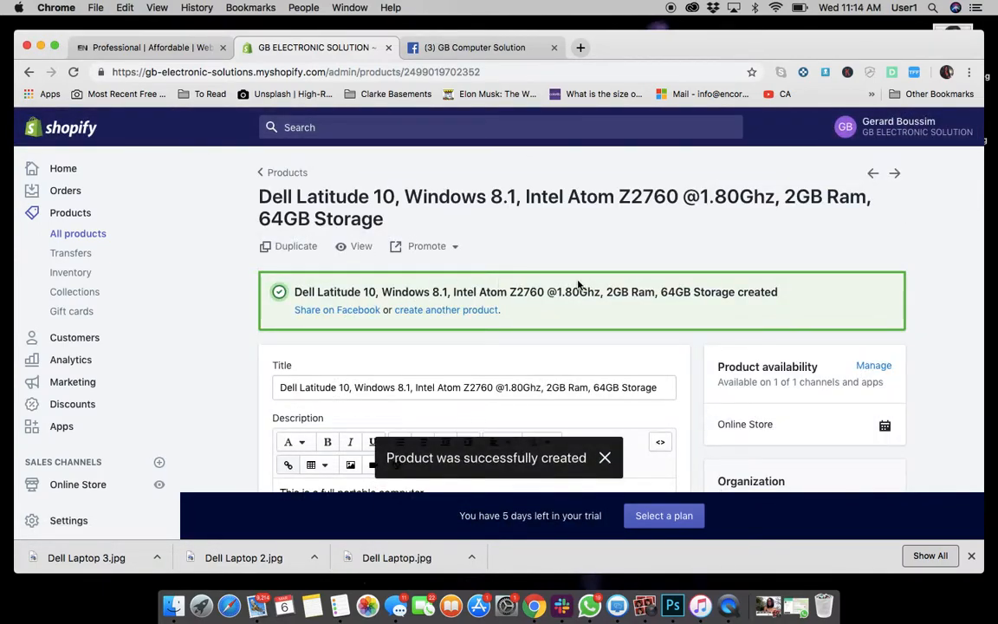
Open the product's storefront page and check its photos, price, description and the More Info and Reviews tabs.
click(359, 248)
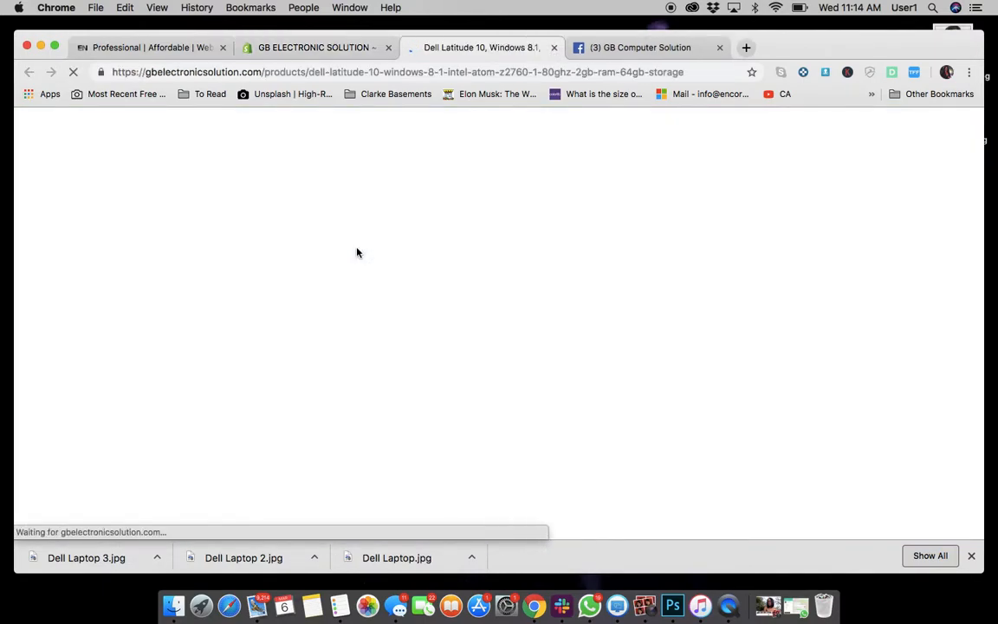
scroll(666, 313, down, 2)
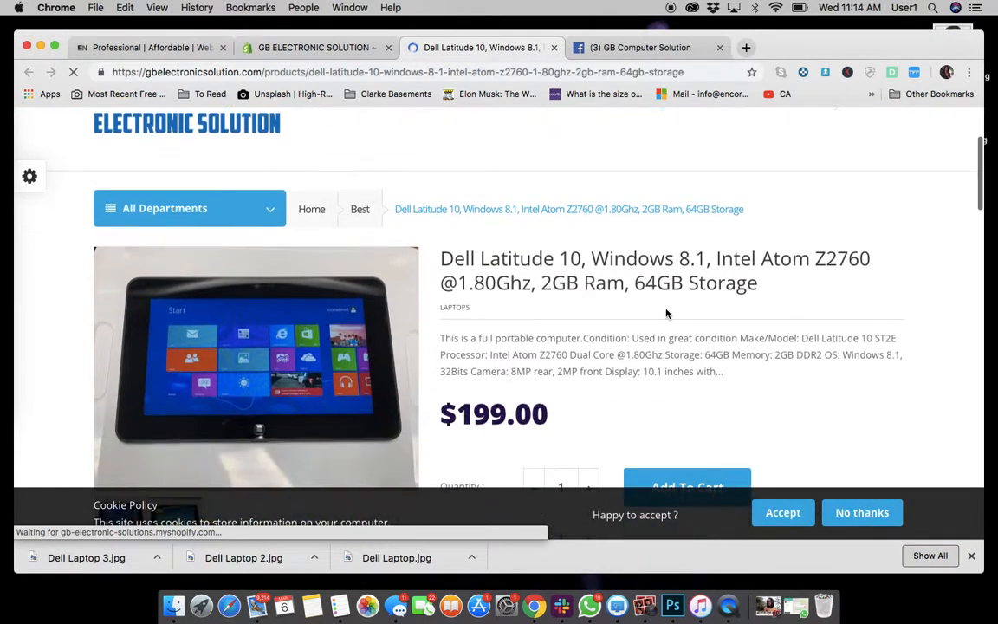
scroll(667, 314, down, 5)
scroll(666, 314, down, 7)
scroll(666, 313, up, 7)
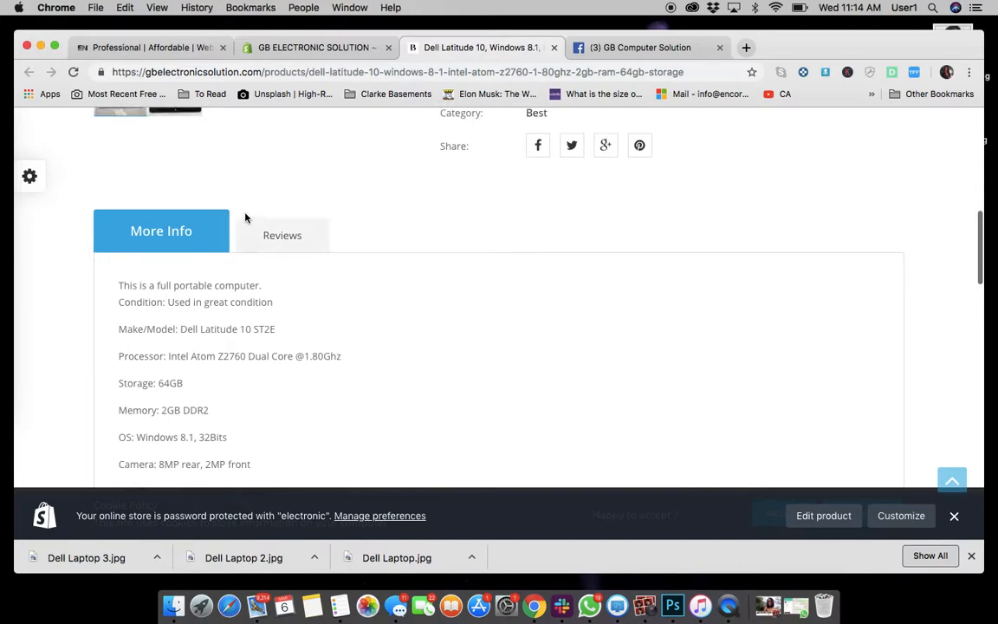
click(280, 235)
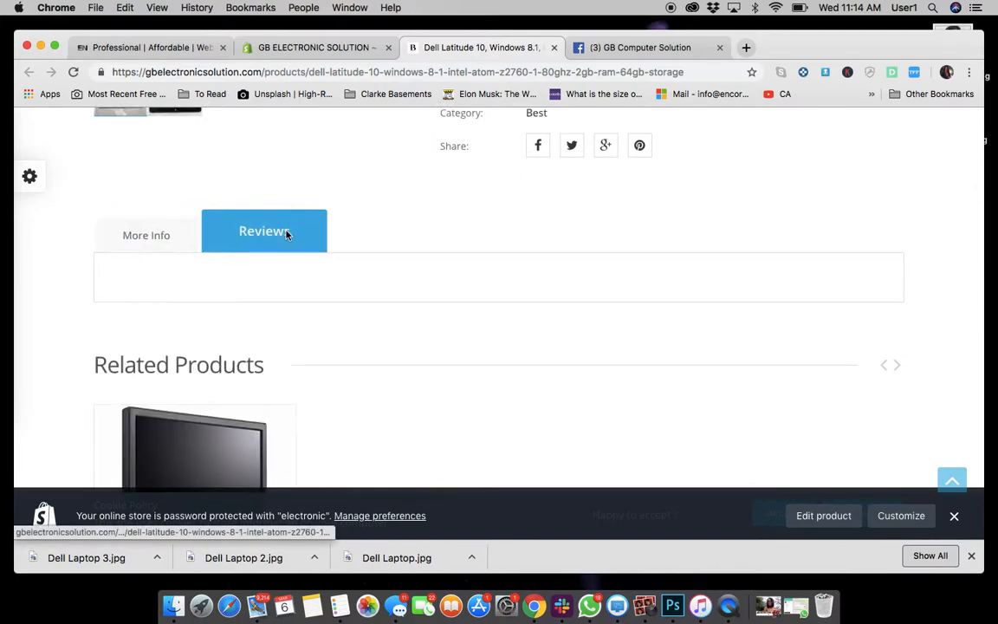
click(163, 242)
scroll(410, 241, up, 5)
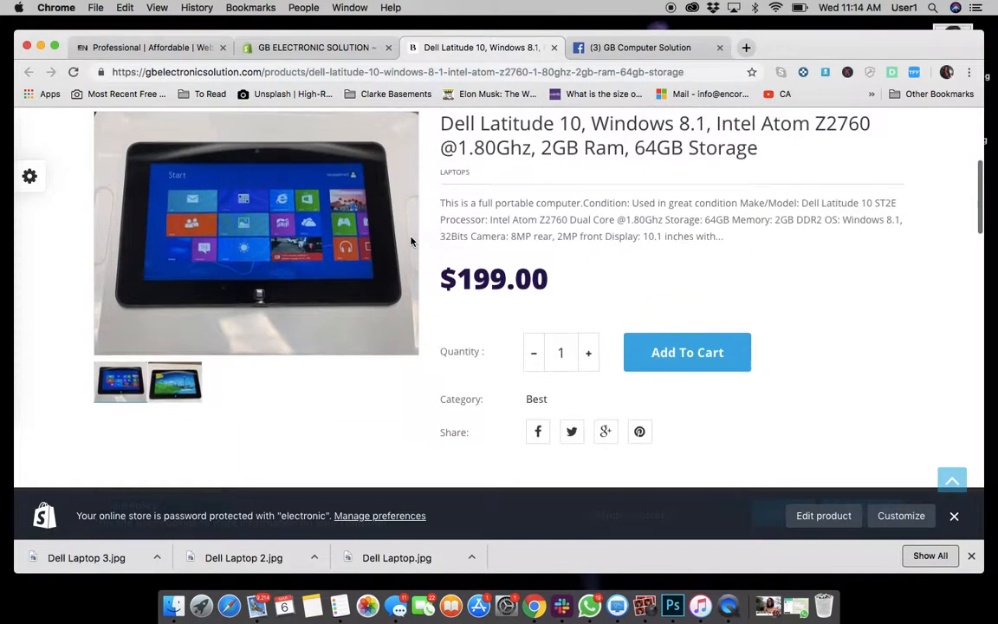
scroll(411, 241, up, 3)
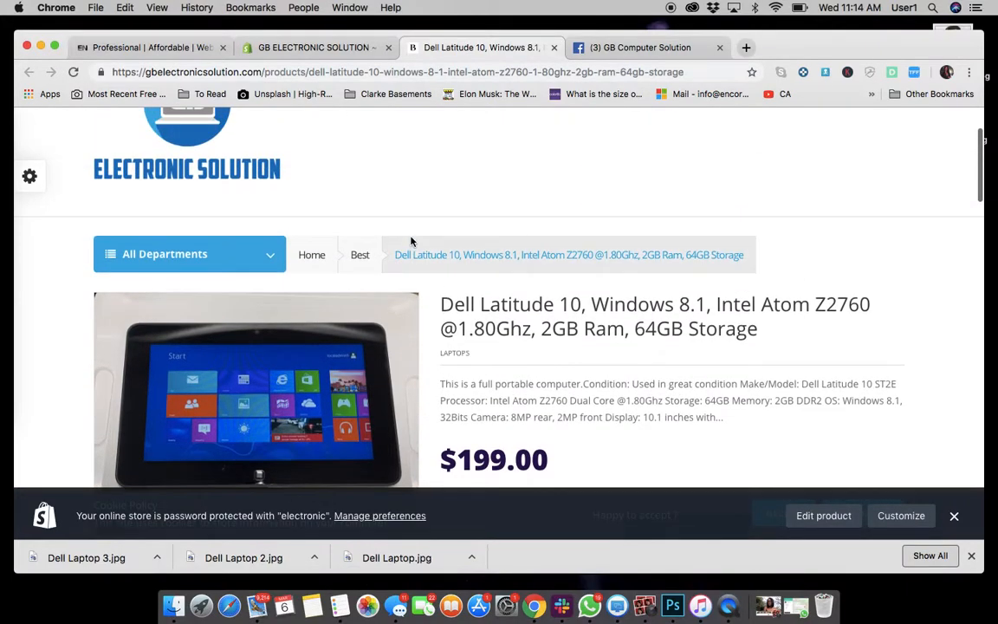
scroll(411, 241, up, 2)
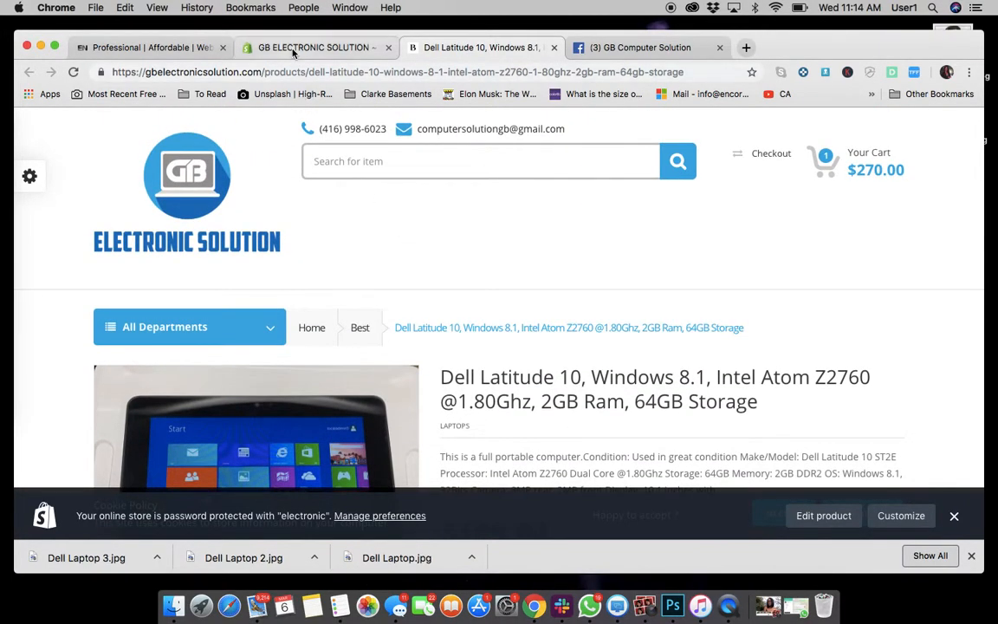
Switch to the Encore Websites tab and browse its home page.
click(160, 53)
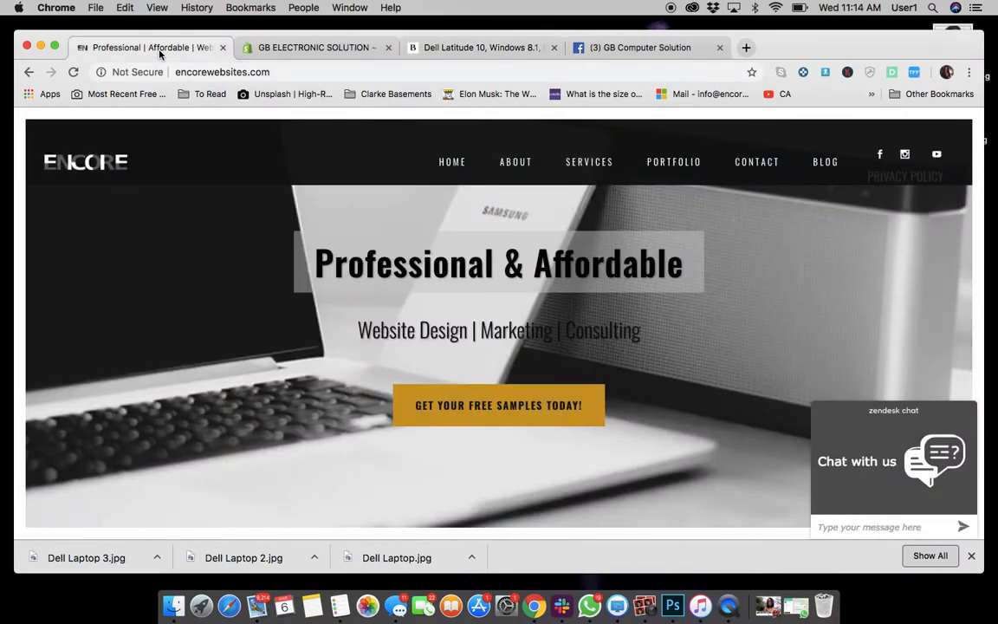
scroll(436, 276, down, 3)
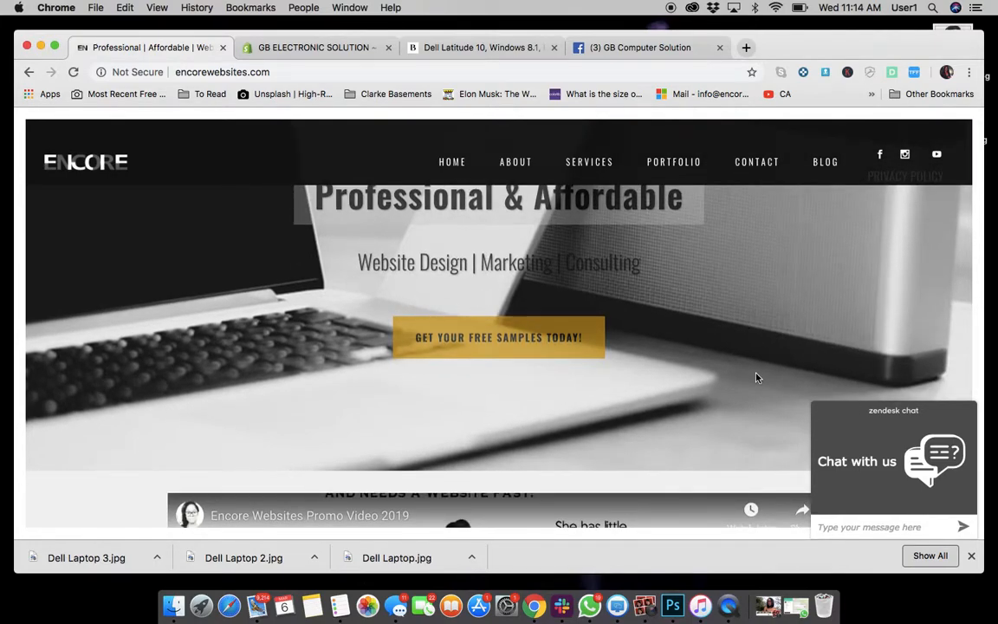
scroll(756, 377, up, 3)
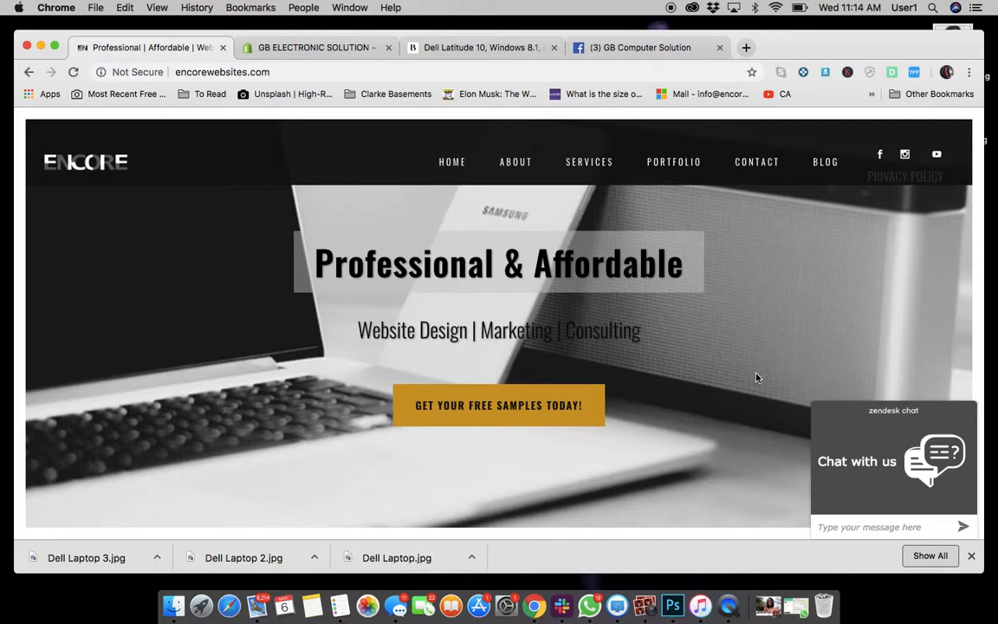